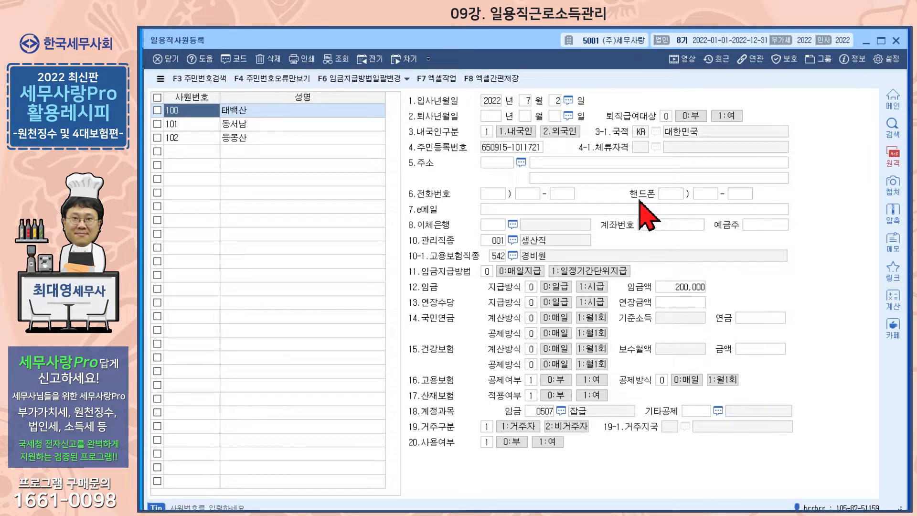
# - Select the first daily worker and try the foreigner (외국인) classification before restoring domestic (내국인)
pyautogui.click(183, 123)
pyautogui.click(184, 110)
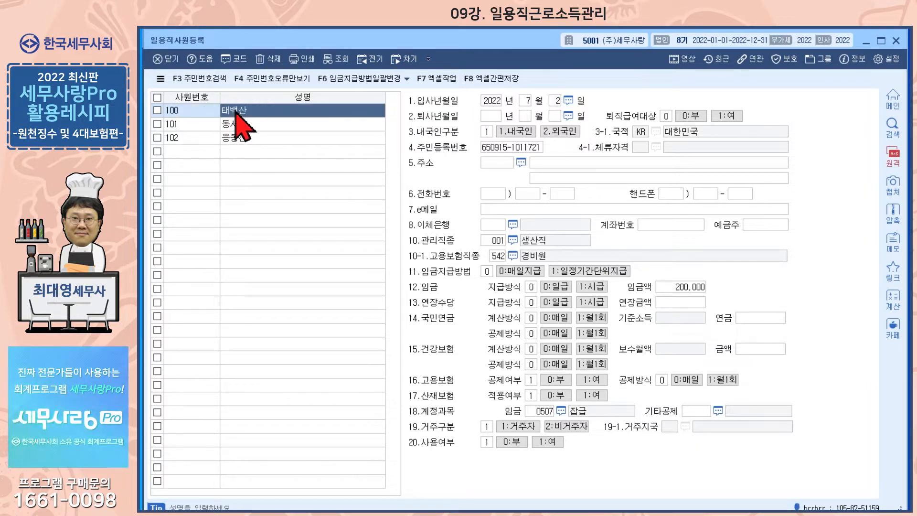
pyautogui.click(235, 124)
pyautogui.click(237, 111)
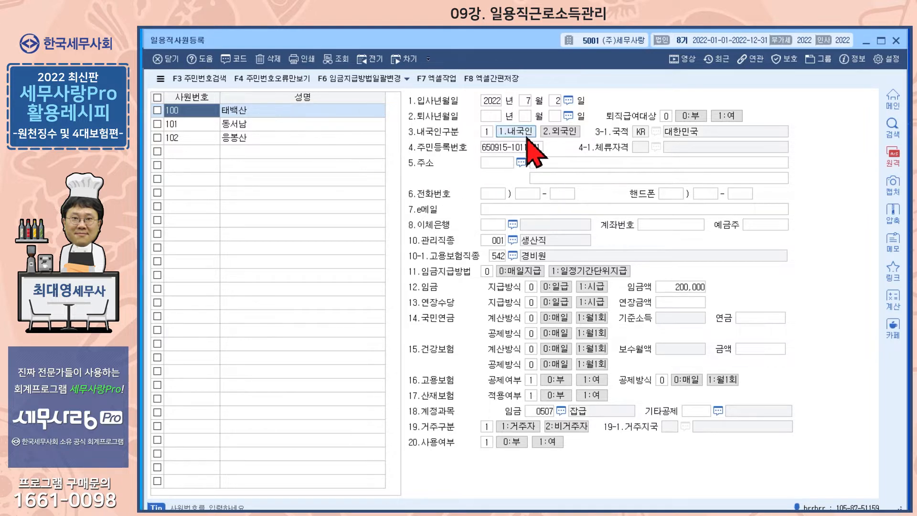
pyautogui.click(545, 131)
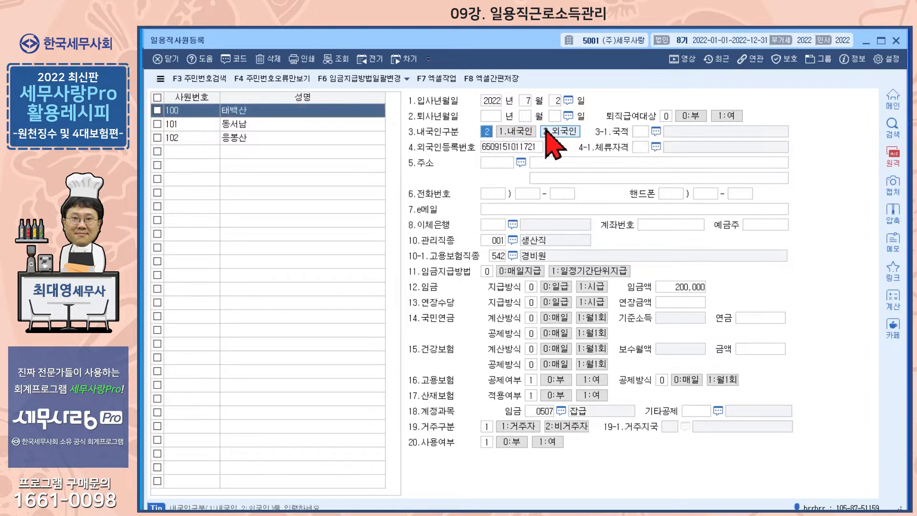
pyautogui.click(517, 133)
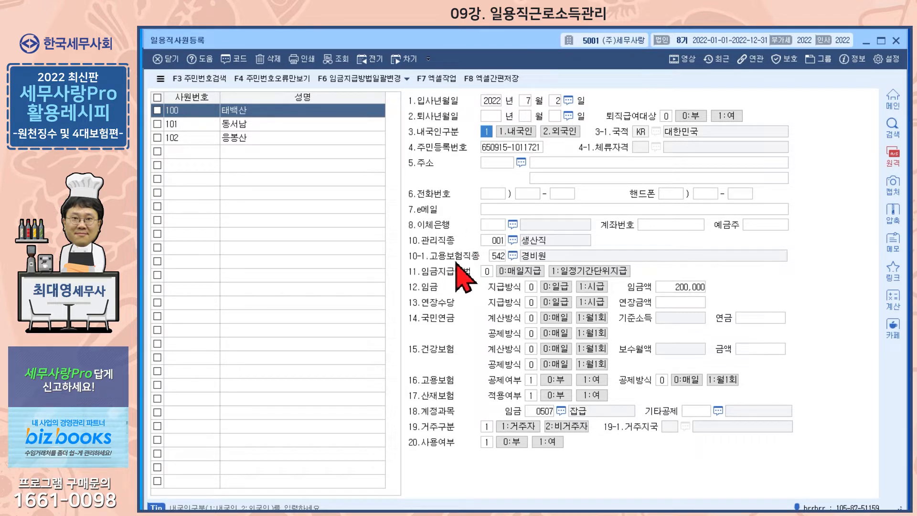
# - Look at the code lists for the first worker's employment insurance job type (고용보험직종) and managed job type (관리직종)
pyautogui.click(512, 256)
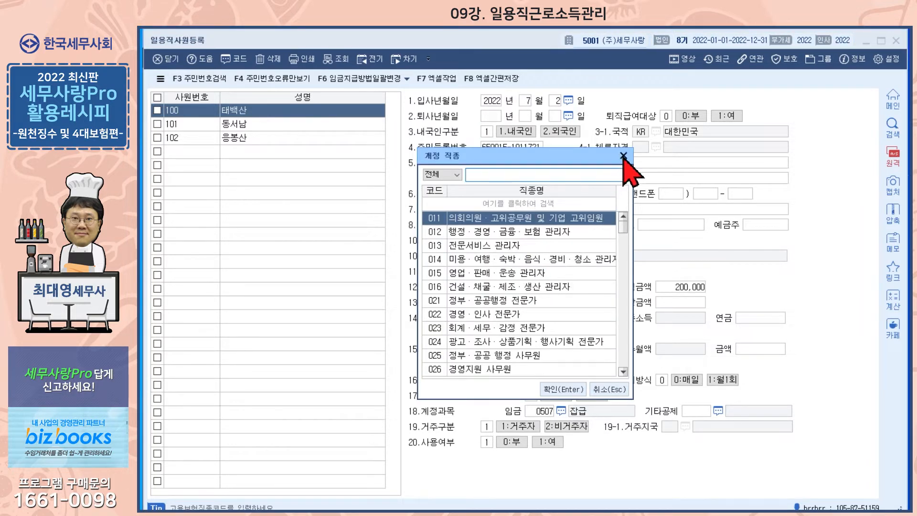
pyautogui.click(623, 156)
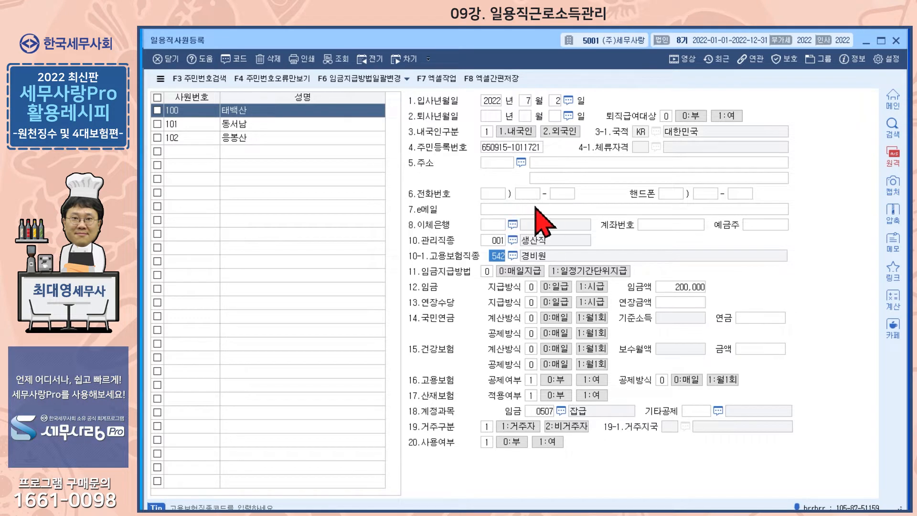
pyautogui.click(513, 240)
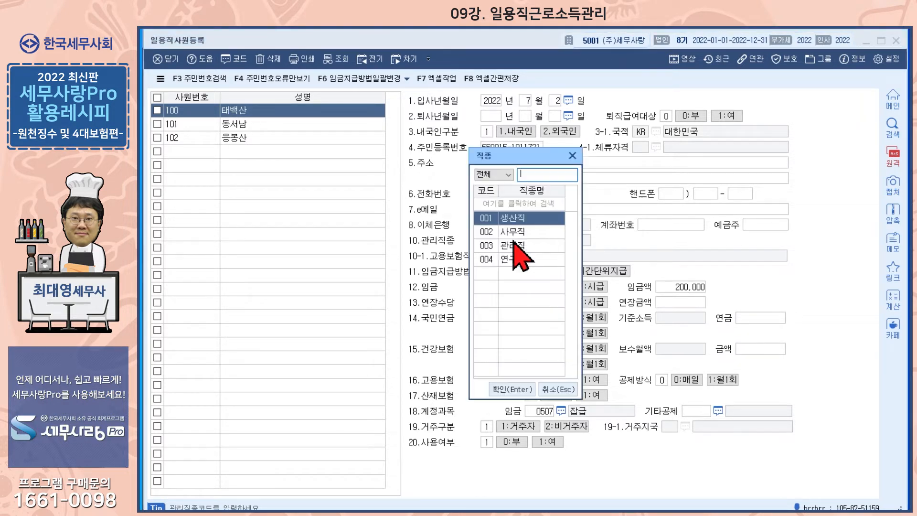
pyautogui.click(573, 157)
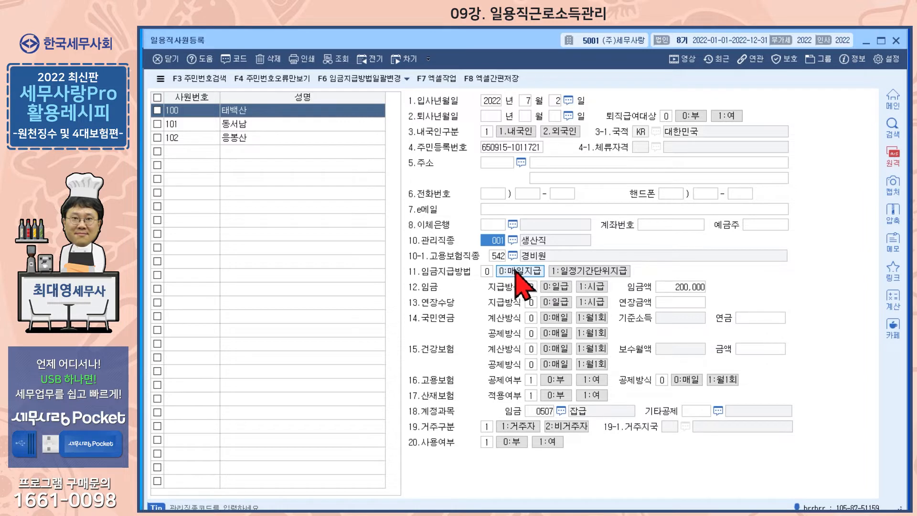
# - Compare the job types, wage payment method and wage settings across the three registered daily workers' records
pyautogui.click(245, 125)
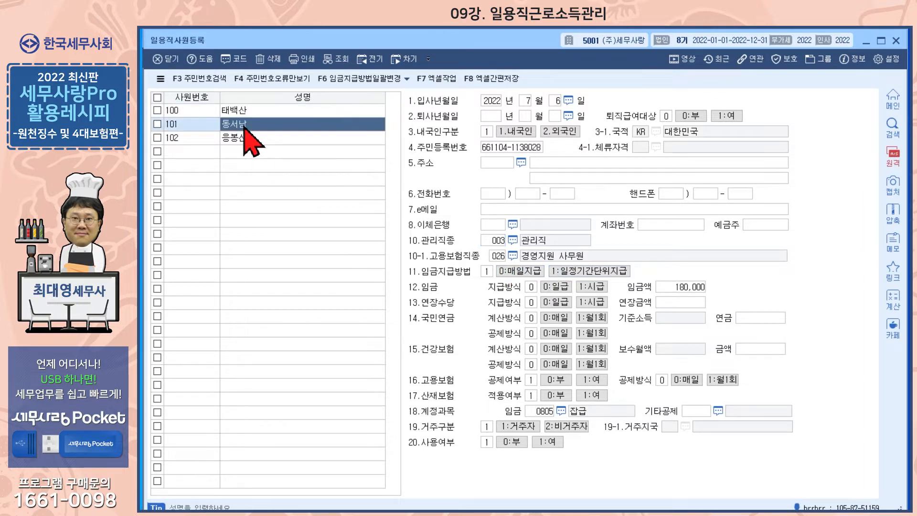
pyautogui.click(245, 136)
pyautogui.click(245, 124)
pyautogui.click(247, 110)
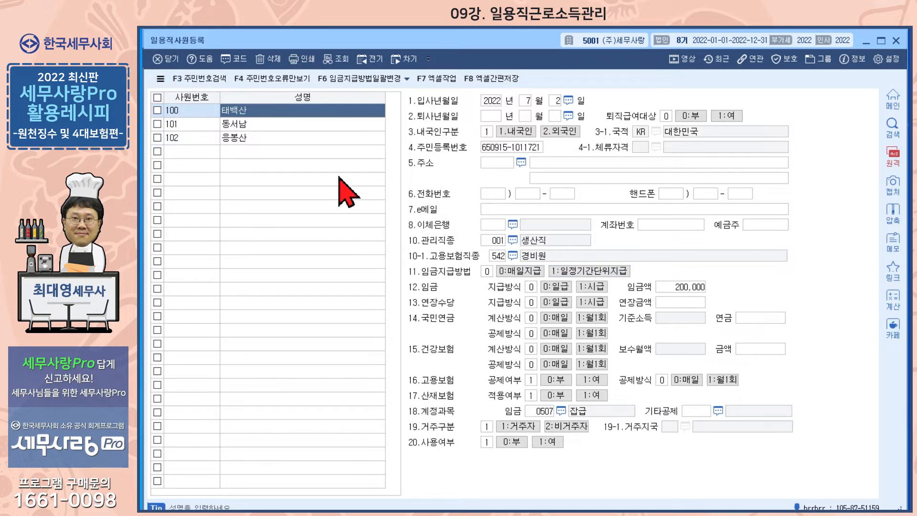
pyautogui.click(248, 125)
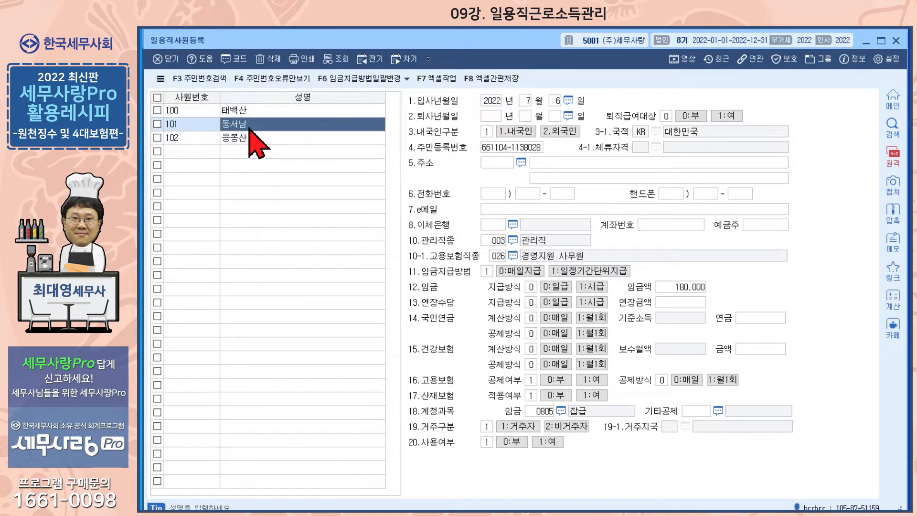
pyautogui.click(248, 138)
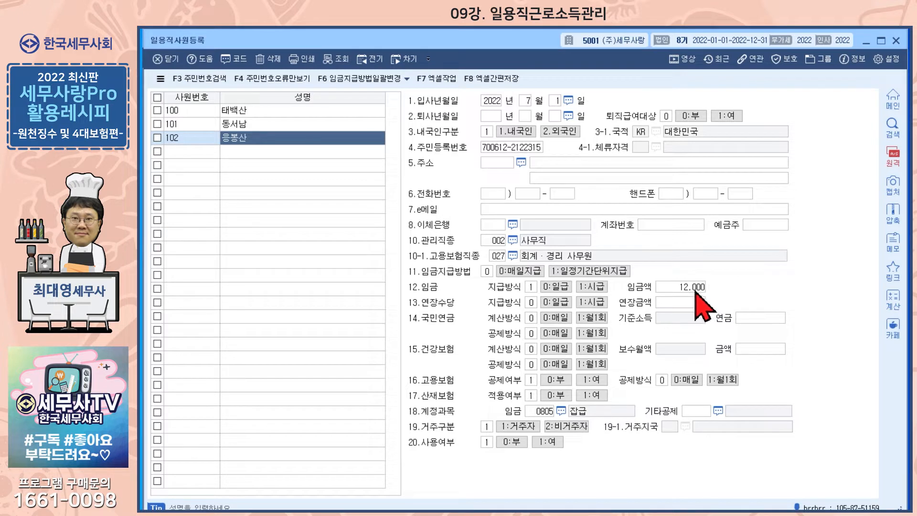
pyautogui.click(275, 125)
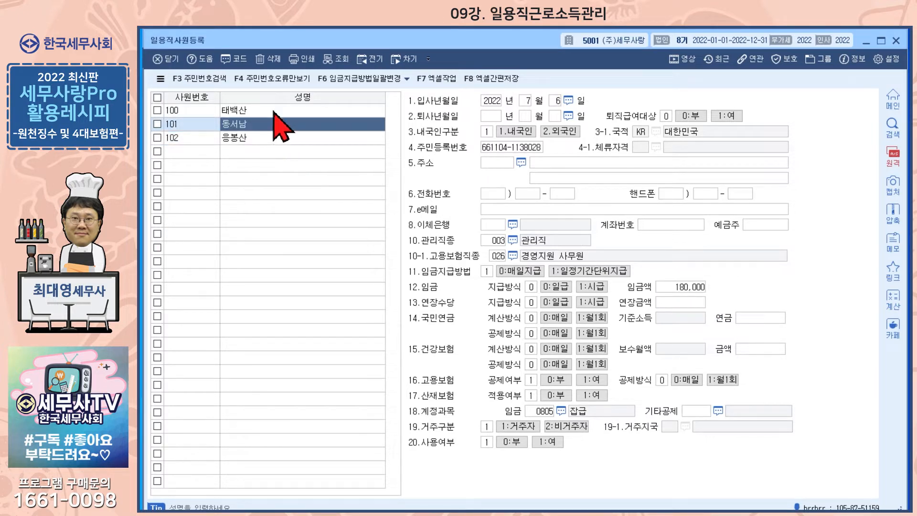
pyautogui.click(273, 111)
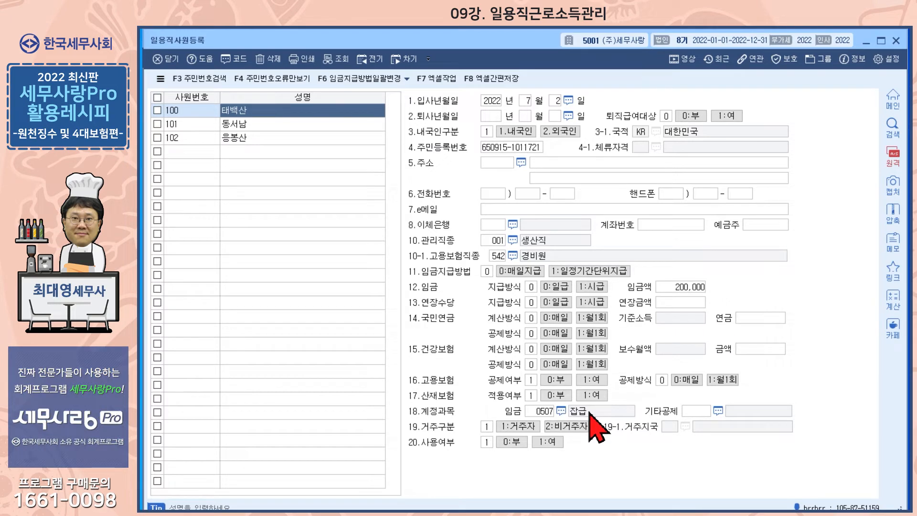
# - Reopen daily worker registration (일용직사원등록) and review the first worker's batch wage payment method change without applying it
pyautogui.press('Escape')
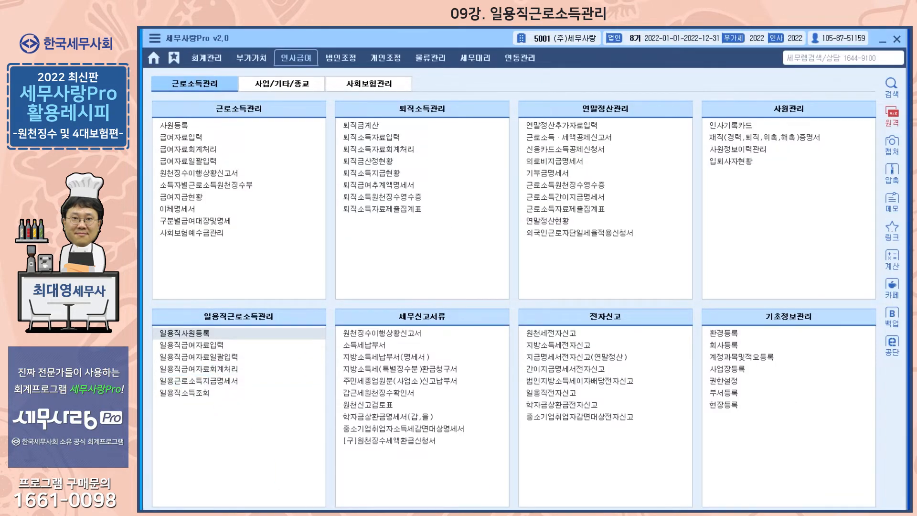
pyautogui.click(185, 333)
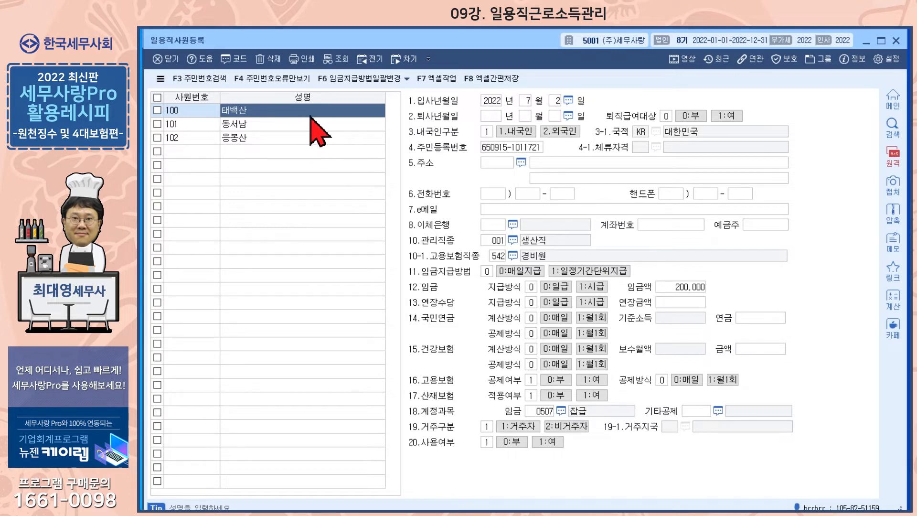
pyautogui.click(351, 80)
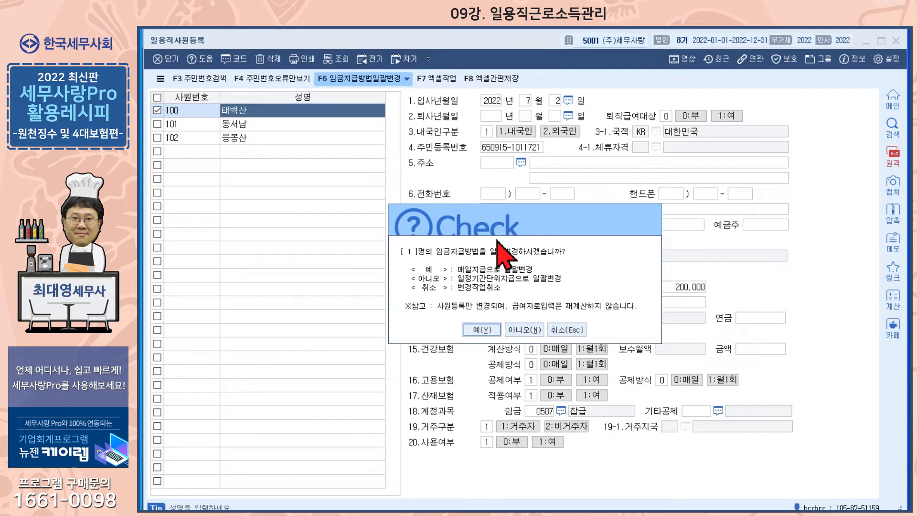
pyautogui.click(577, 332)
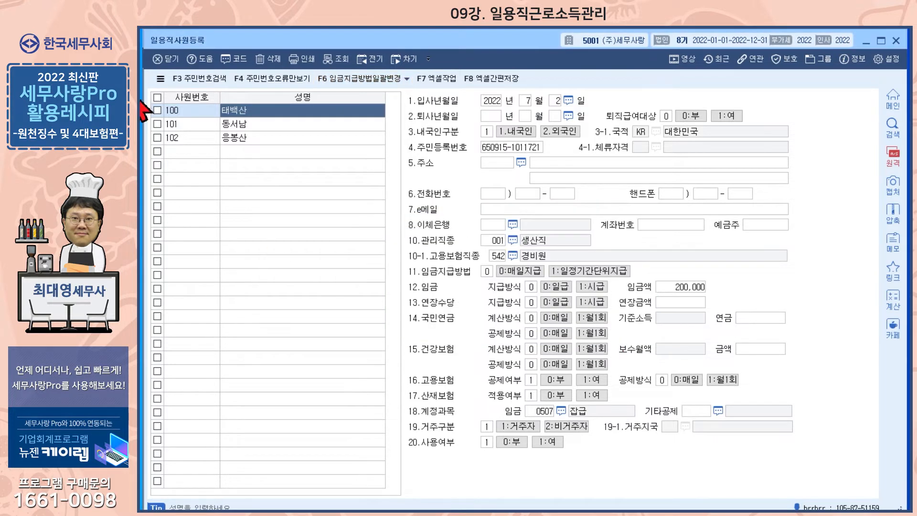
pyautogui.click(157, 97)
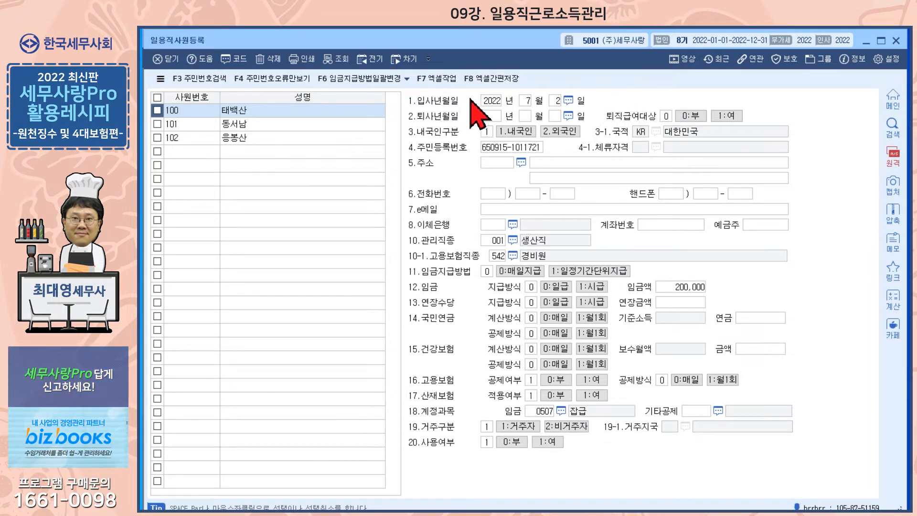
# - Examine the Excel upload form (엑셀자료올리기) for daily worker records and leave it without saving
pyautogui.click(436, 79)
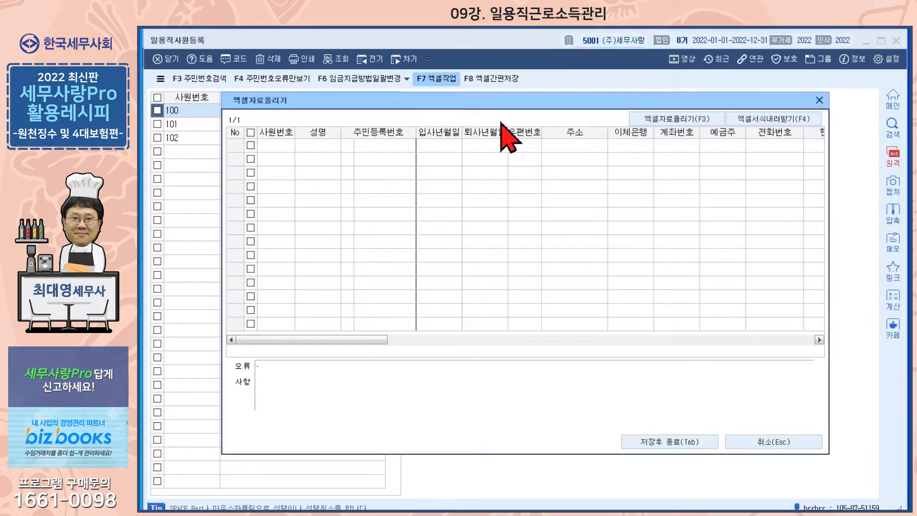
pyautogui.click(819, 100)
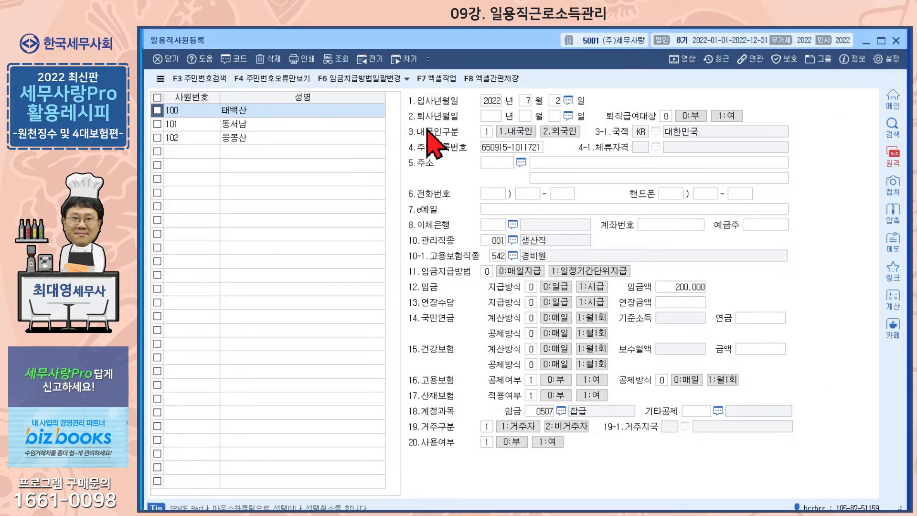
pyautogui.click(454, 80)
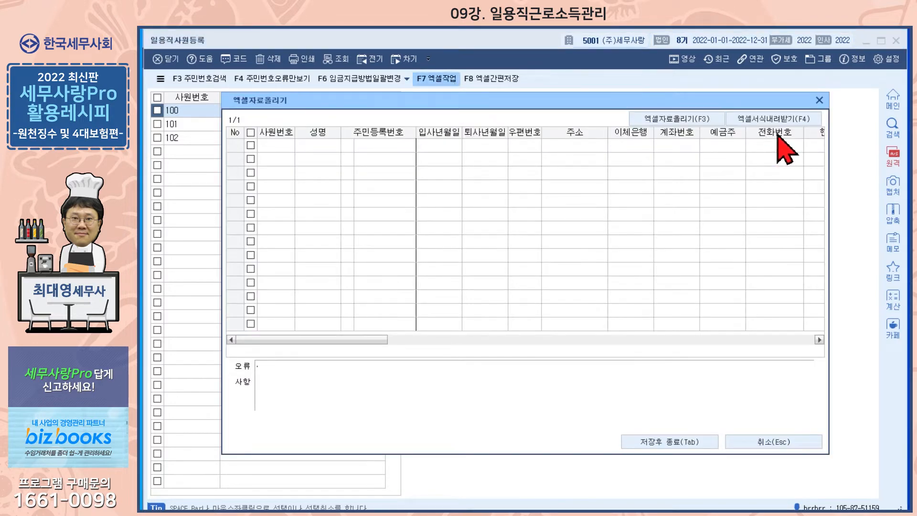
pyautogui.click(819, 102)
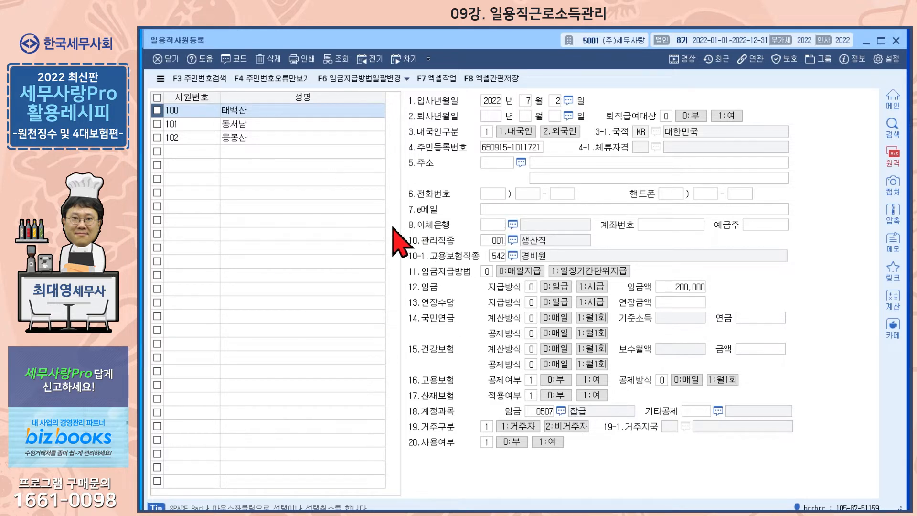
# - Return to the main program window and open daily worker wage data entry (일용직급여자료입력)
pyautogui.moveTo(250, 514)
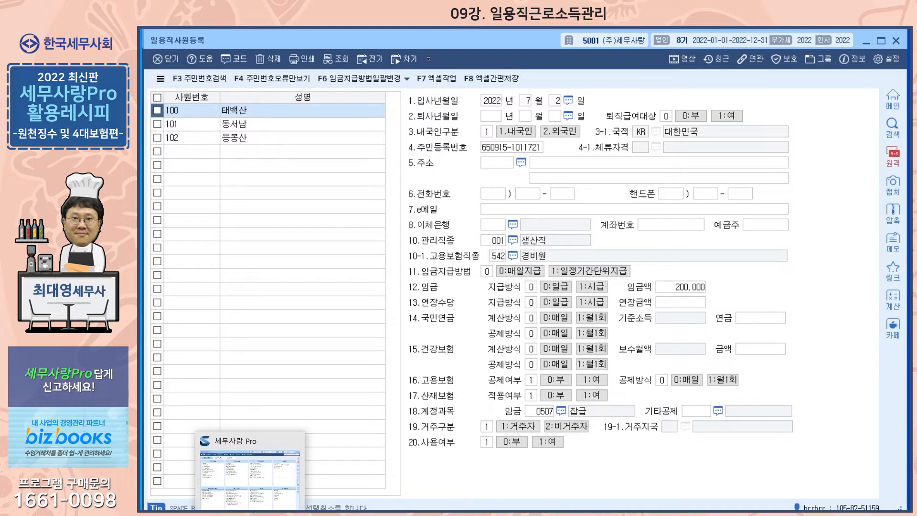
pyautogui.click(250, 501)
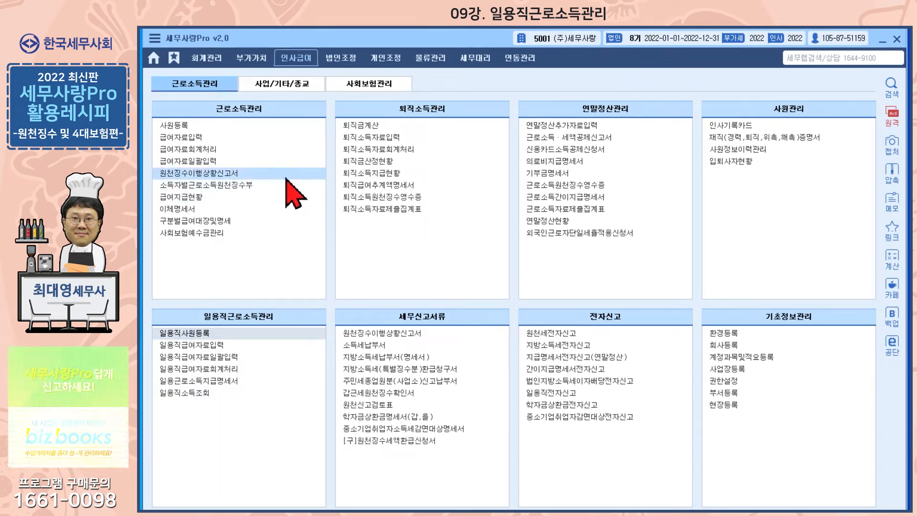
pyautogui.click(210, 343)
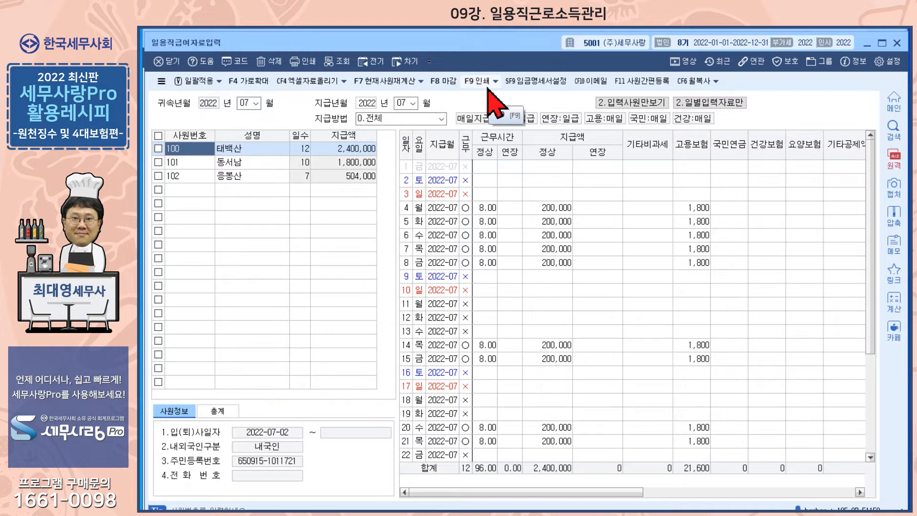
# - Check the batch-apply (일괄적용) and Excel transfer options available for daily wage data
pyautogui.click(214, 82)
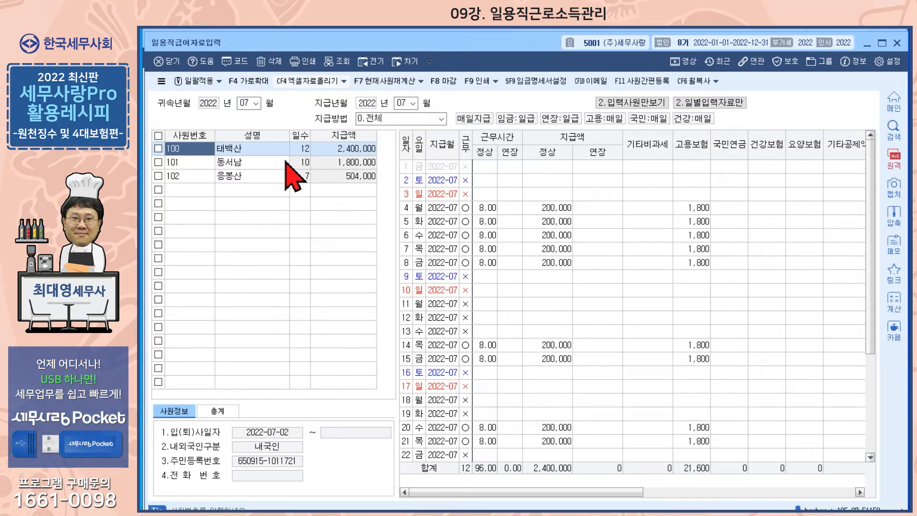
pyautogui.click(344, 81)
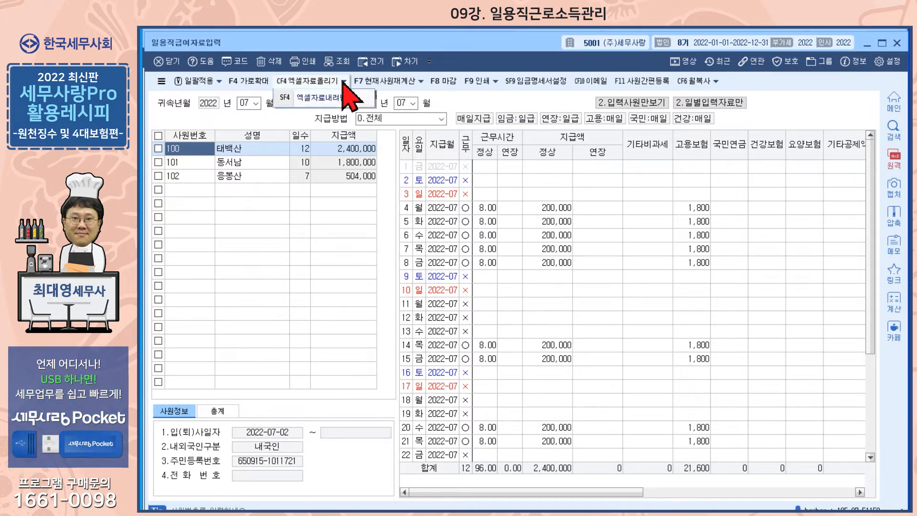
pyautogui.click(297, 121)
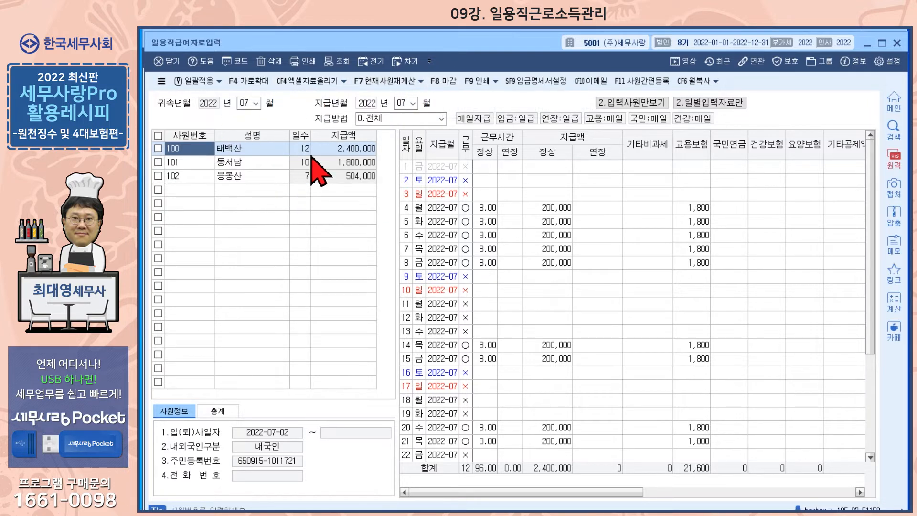
# - Close (마감) the July 2022 daily wage data and cancel that closing
pyautogui.click(445, 82)
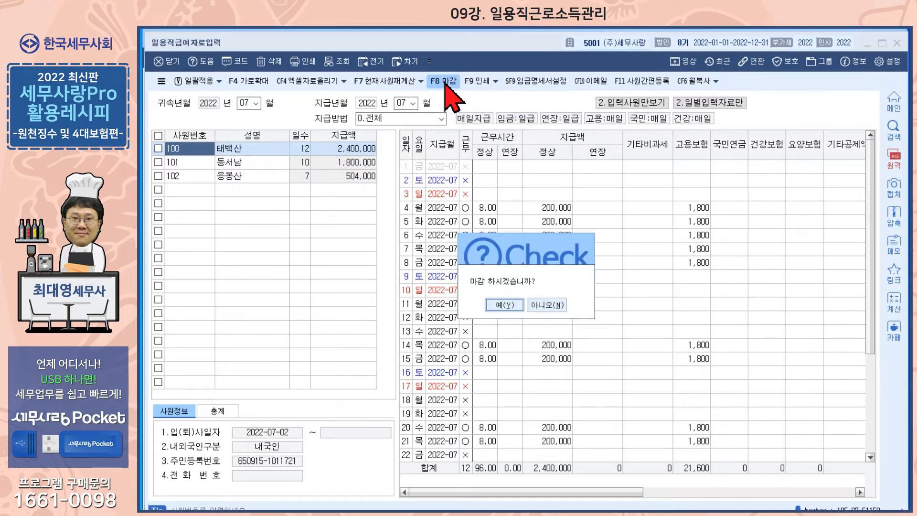
pyautogui.click(505, 304)
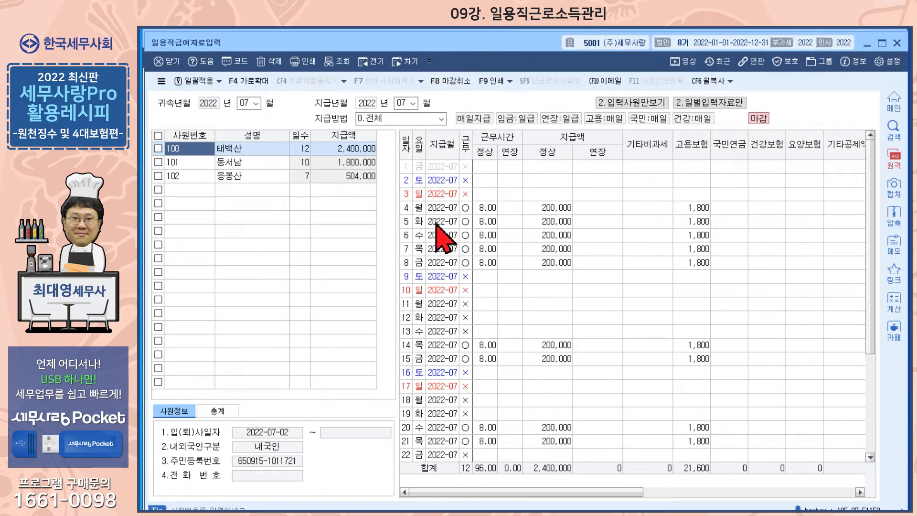
pyautogui.click(462, 83)
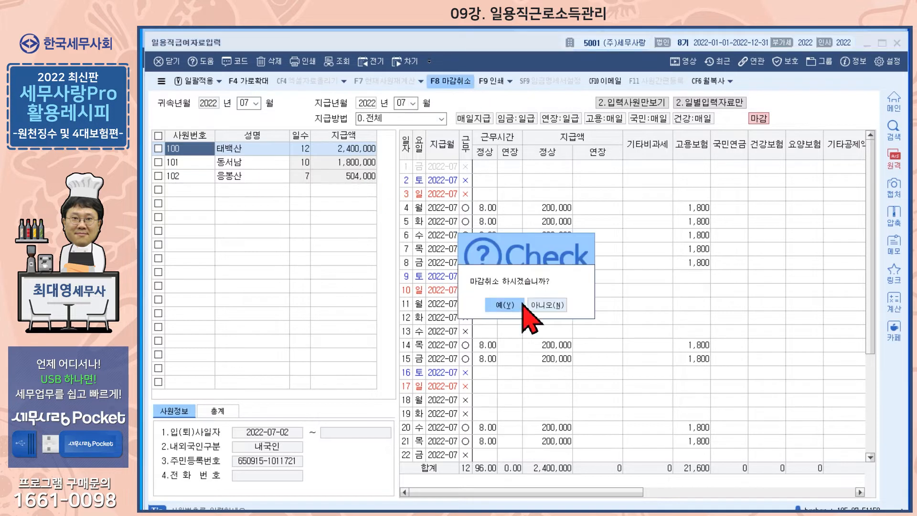
pyautogui.click(505, 305)
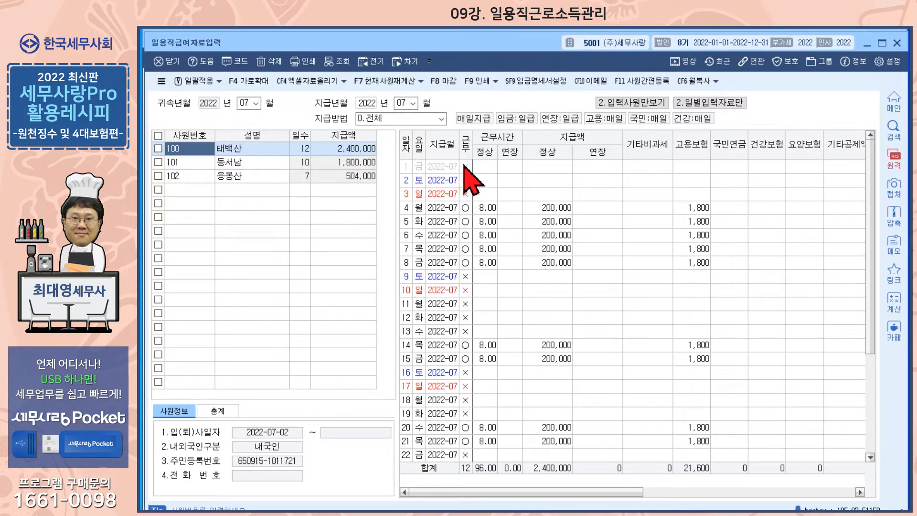
# - Check the print options and the month copy (월복사) dialog, plus the other copy variants, without copying any daily wage data
pyautogui.click(495, 81)
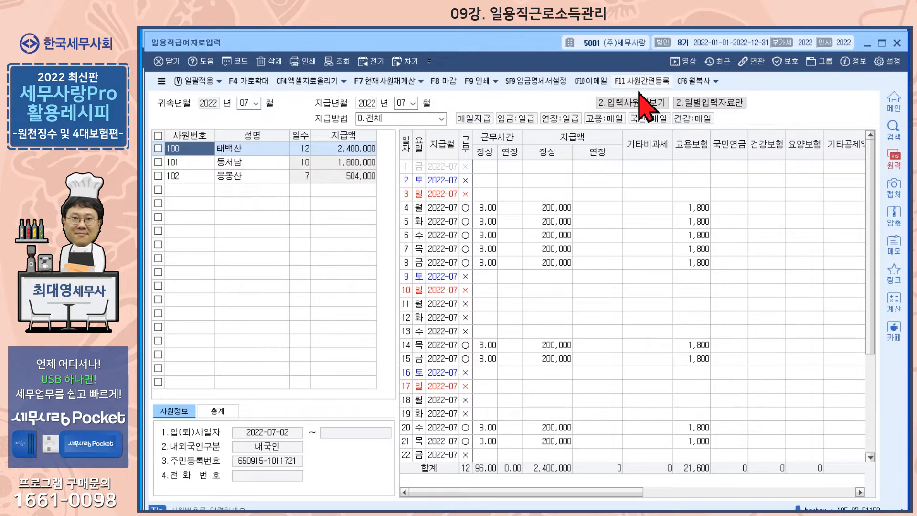
pyautogui.click(694, 81)
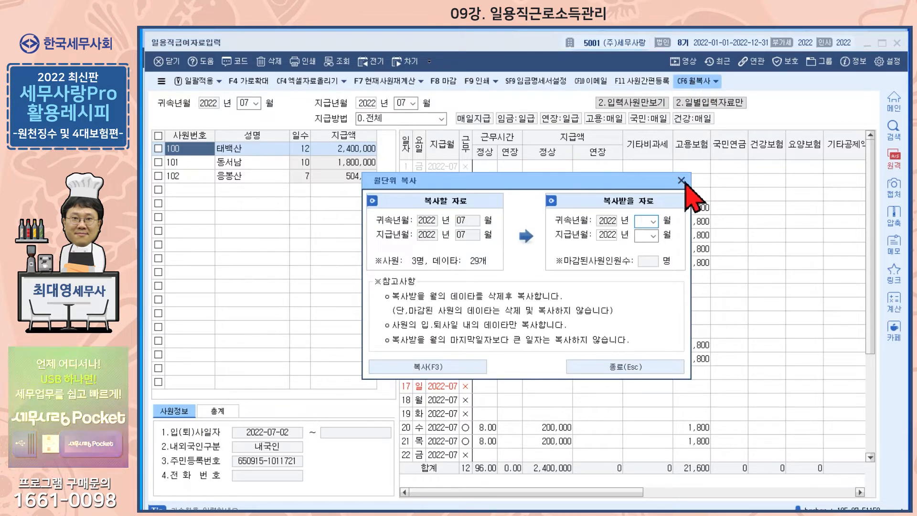
pyautogui.click(681, 179)
pyautogui.click(715, 81)
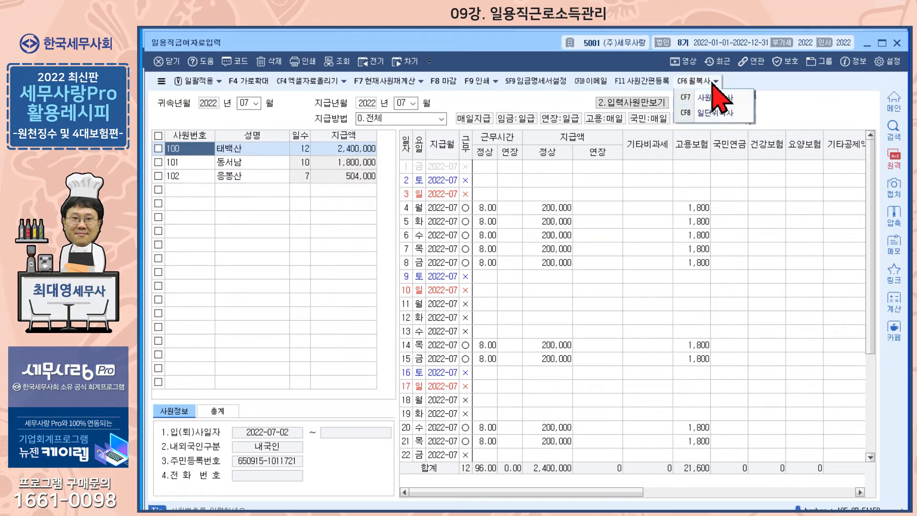
pyautogui.click(767, 98)
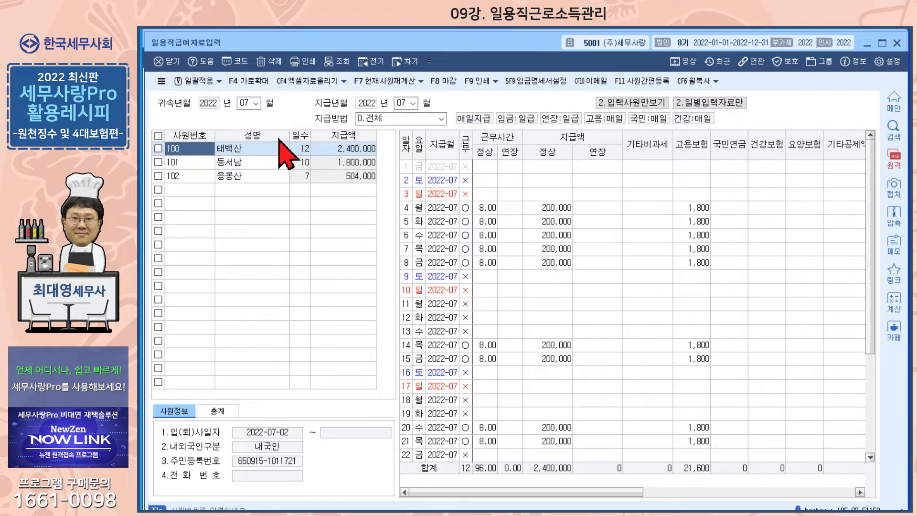
# - View the employee code help (사원코드도움) list and compare the July daily wage records of the first and second workers
pyautogui.press('F2')
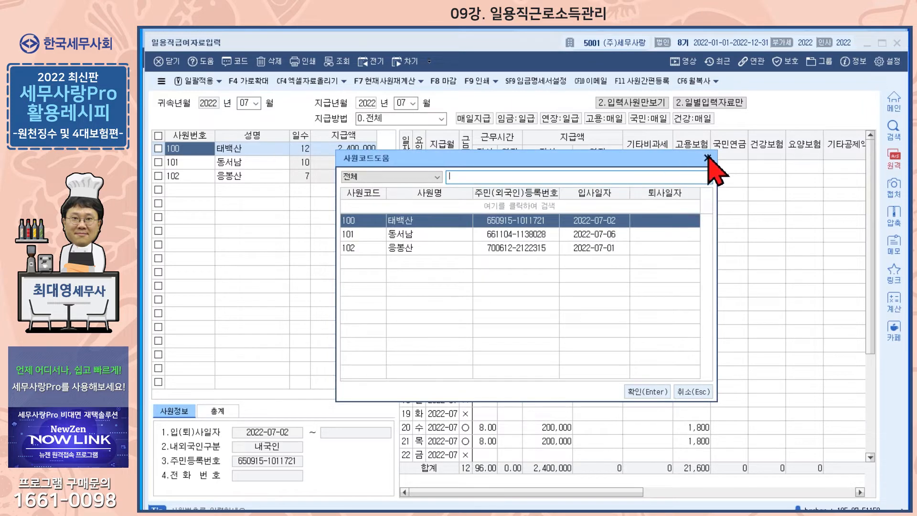
pyautogui.click(707, 157)
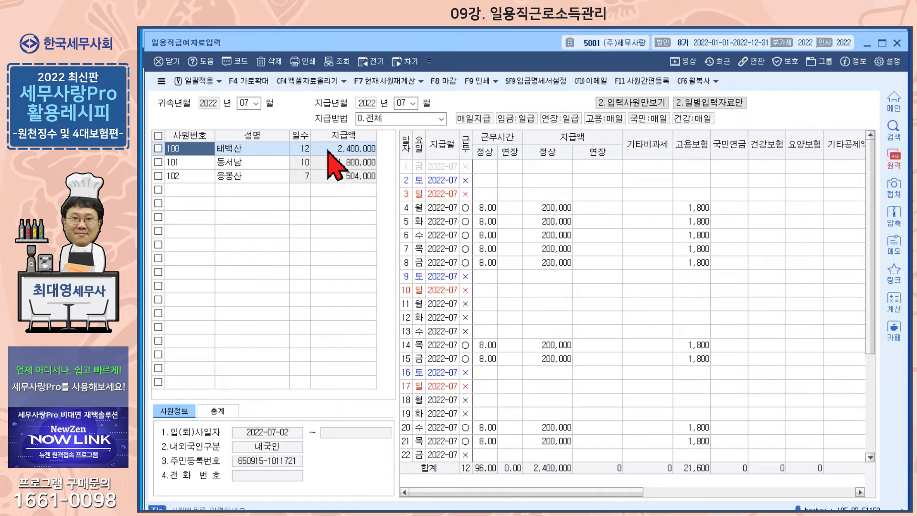
pyautogui.press('Return')
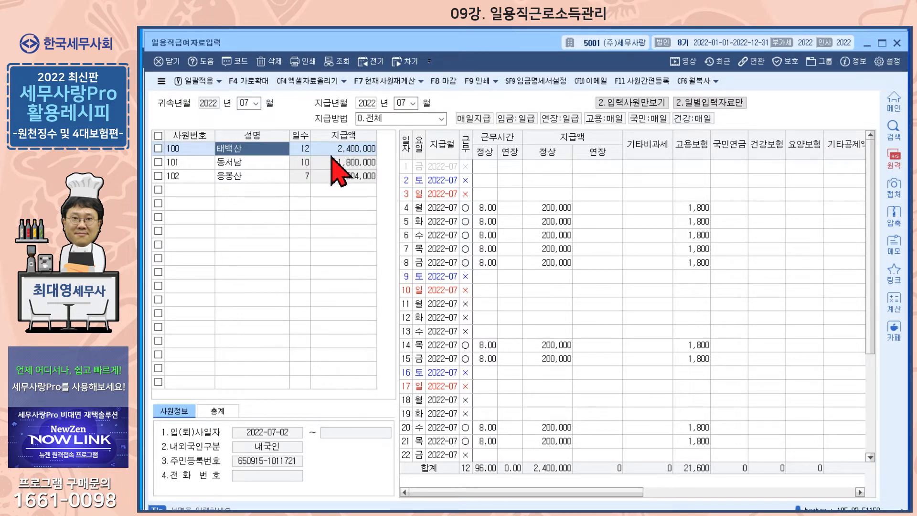
pyautogui.press('Down')
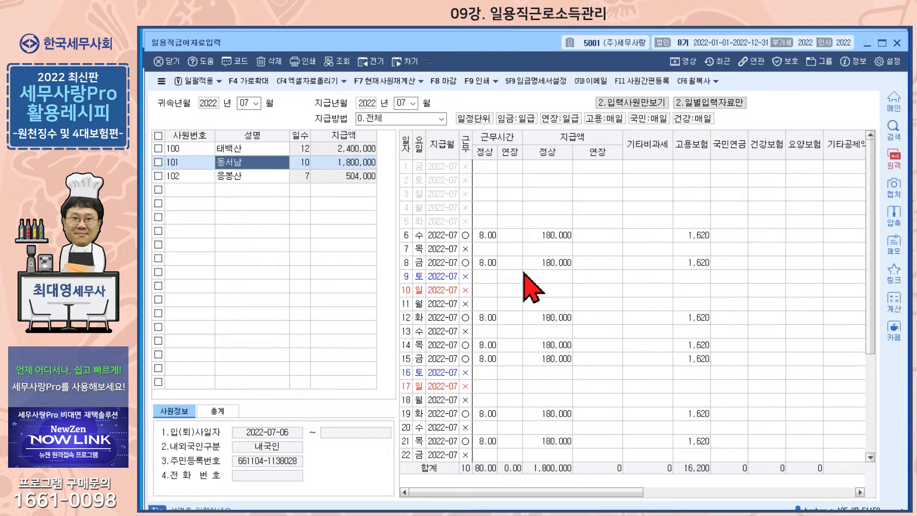
pyautogui.press('Up')
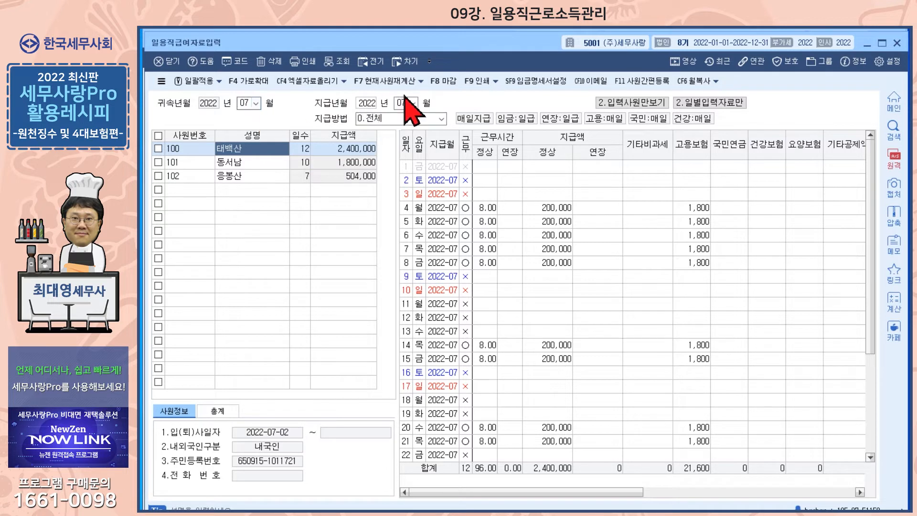
# - Check the payment method (지급방법) filter, keep it at 0.전체, and compare the payment and insurance settings of all three workers
pyautogui.click(441, 119)
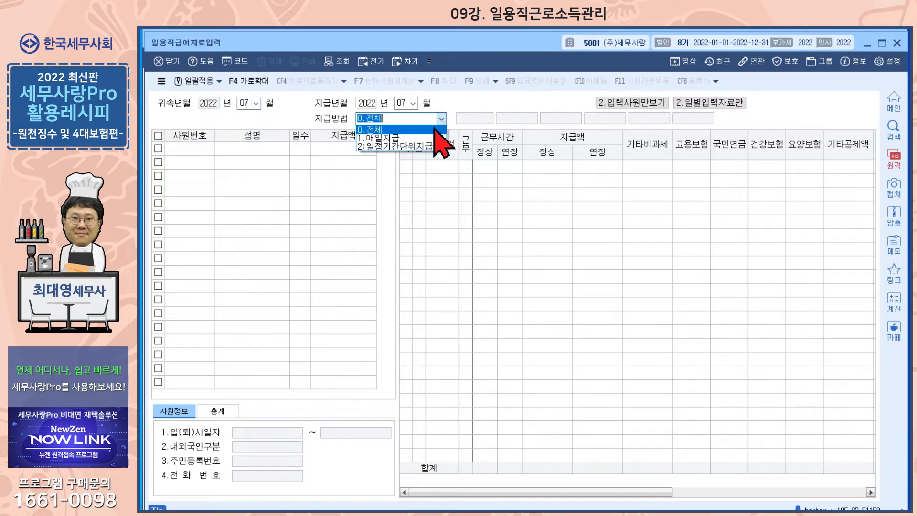
pyautogui.click(379, 130)
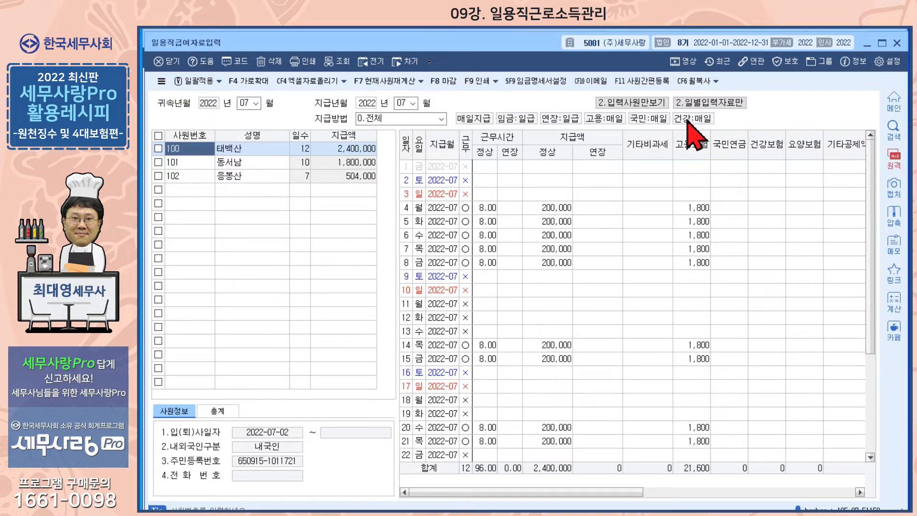
pyautogui.click(206, 164)
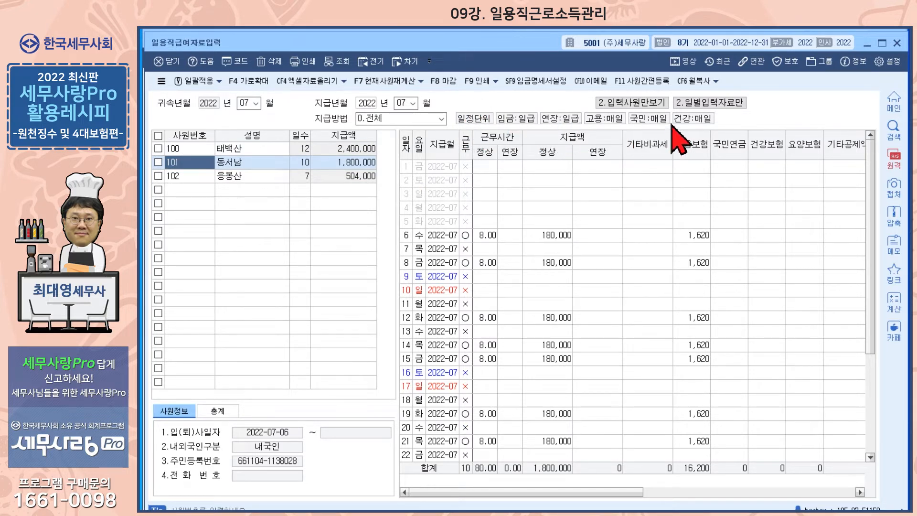
pyautogui.click(239, 177)
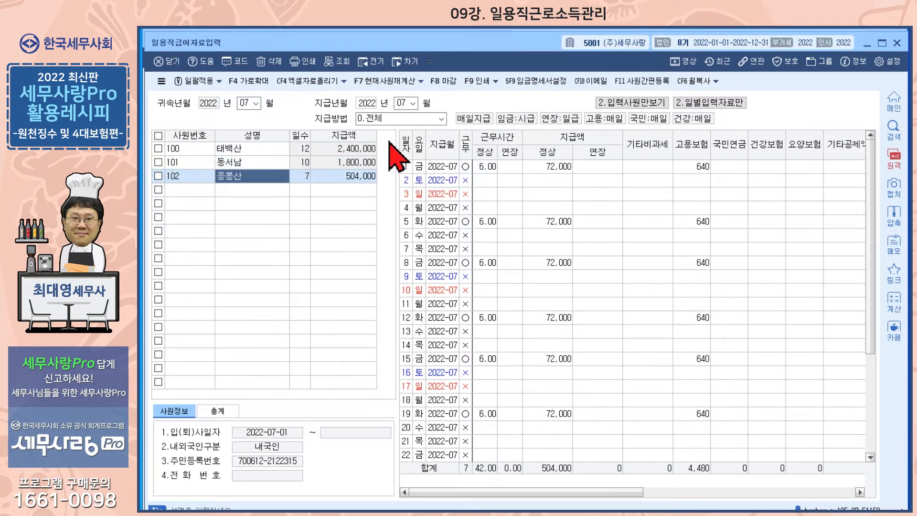
pyautogui.click(239, 148)
pyautogui.click(237, 162)
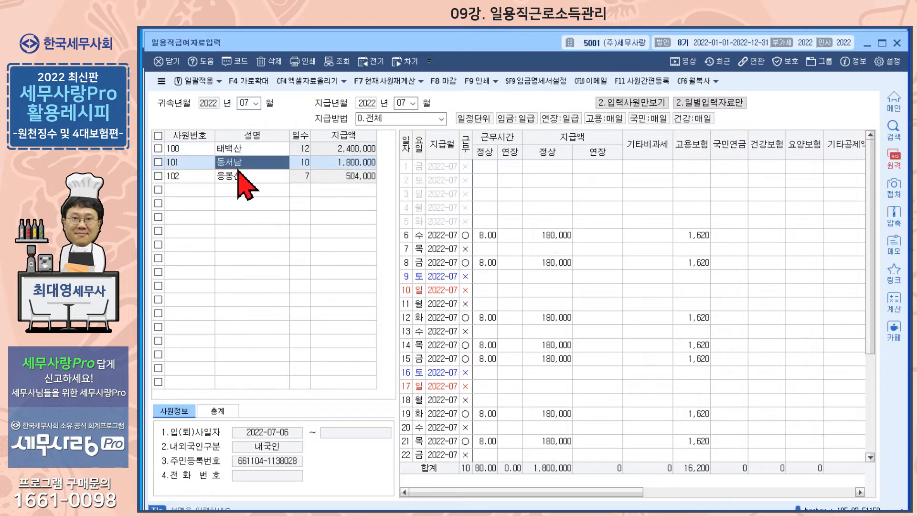
pyautogui.click(239, 176)
pyautogui.click(237, 149)
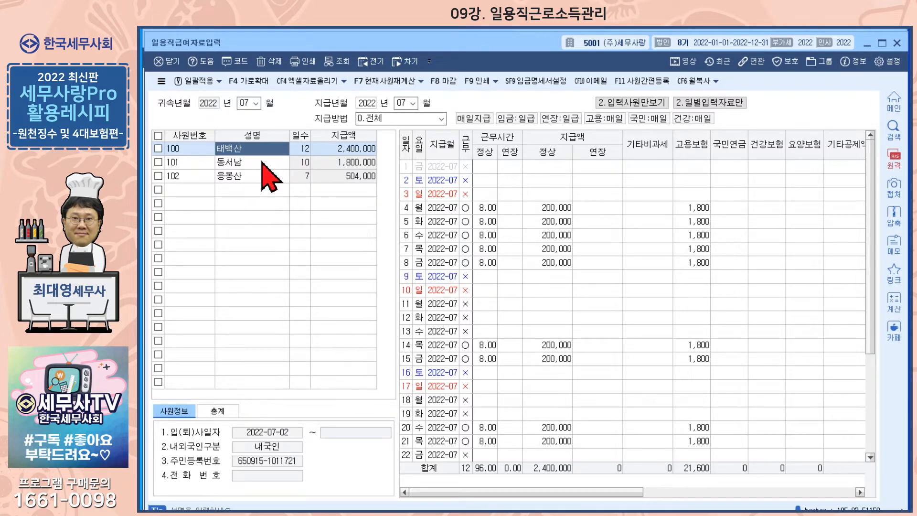
# - Try the entered-workers-only (입력사원만보기) and entered-days-only (일별입력자료만) views across the workers, and restore the full view
pyautogui.click(621, 106)
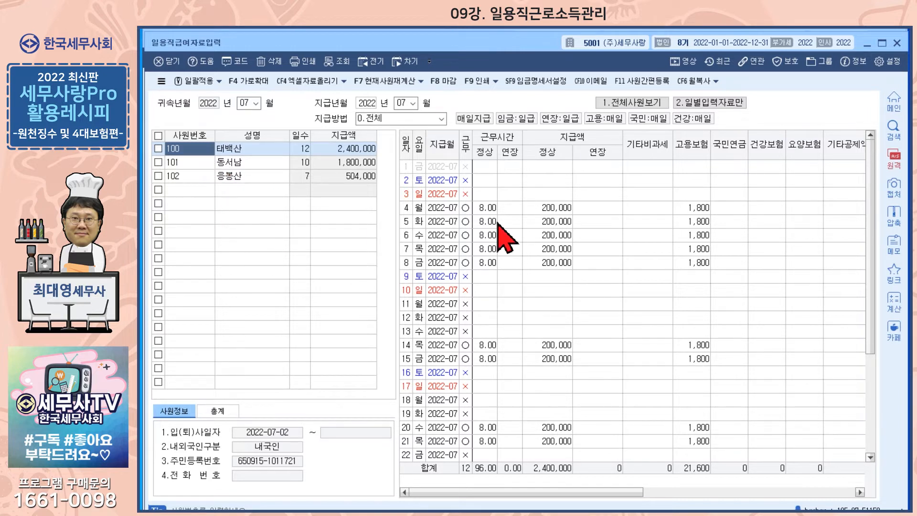
pyautogui.click(634, 103)
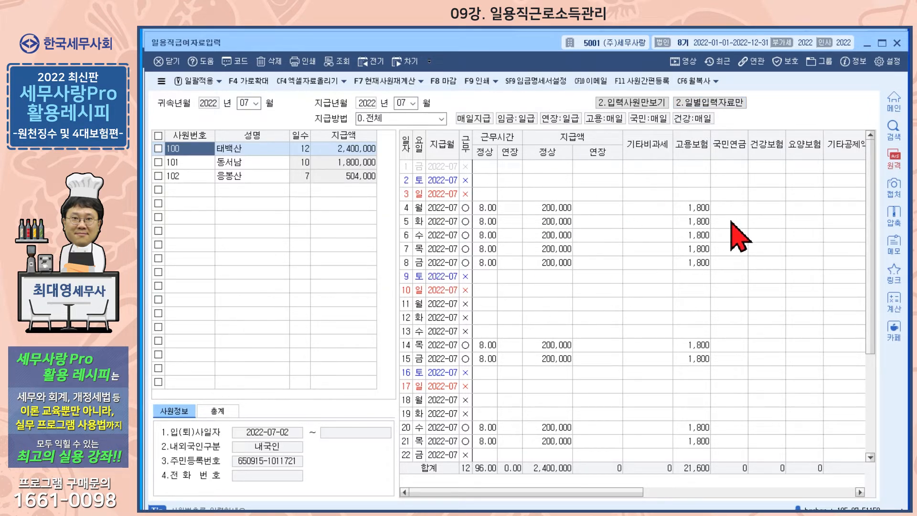
pyautogui.click(713, 103)
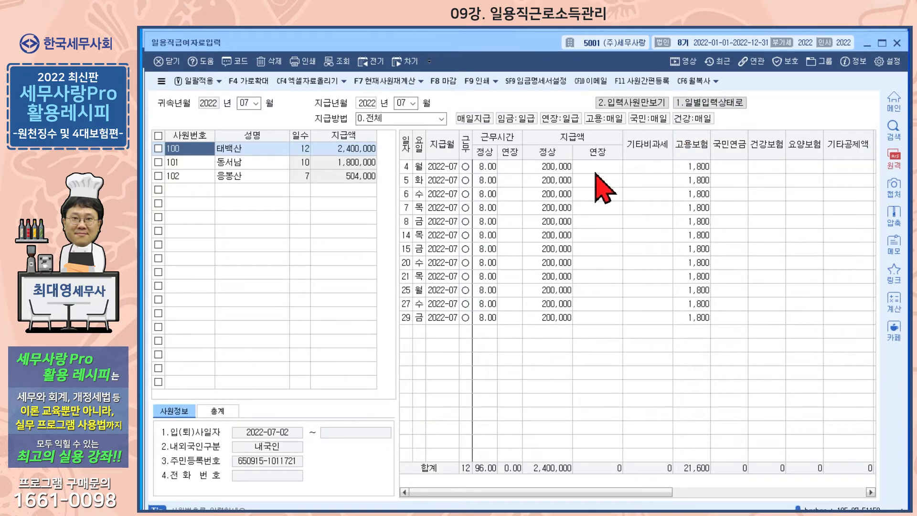
pyautogui.click(236, 163)
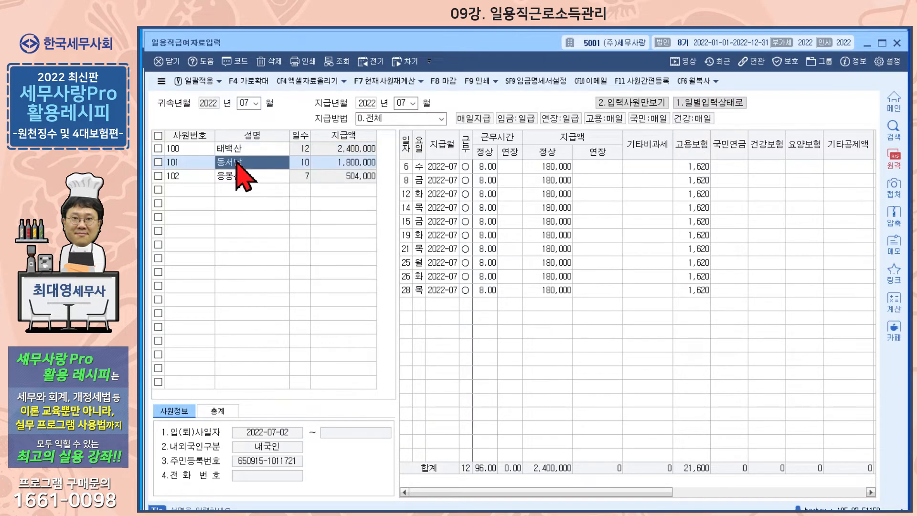
pyautogui.click(234, 176)
pyautogui.click(242, 148)
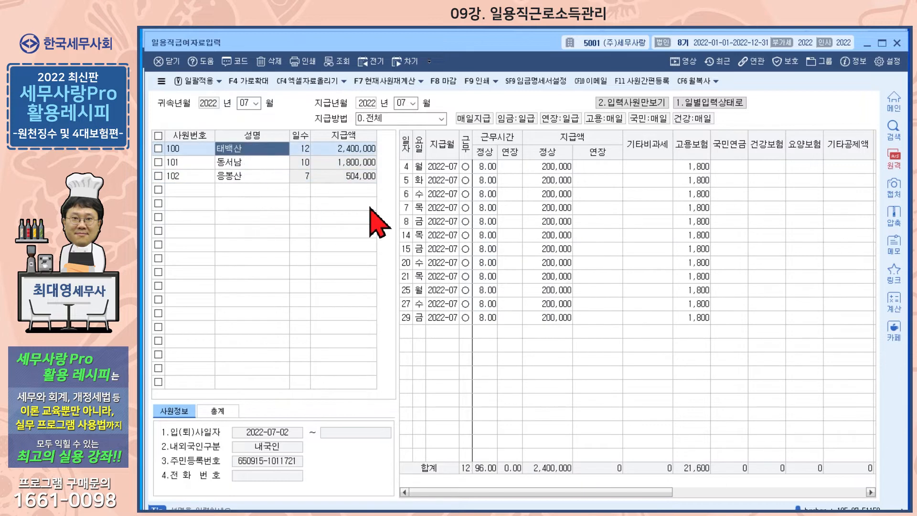
pyautogui.click(711, 103)
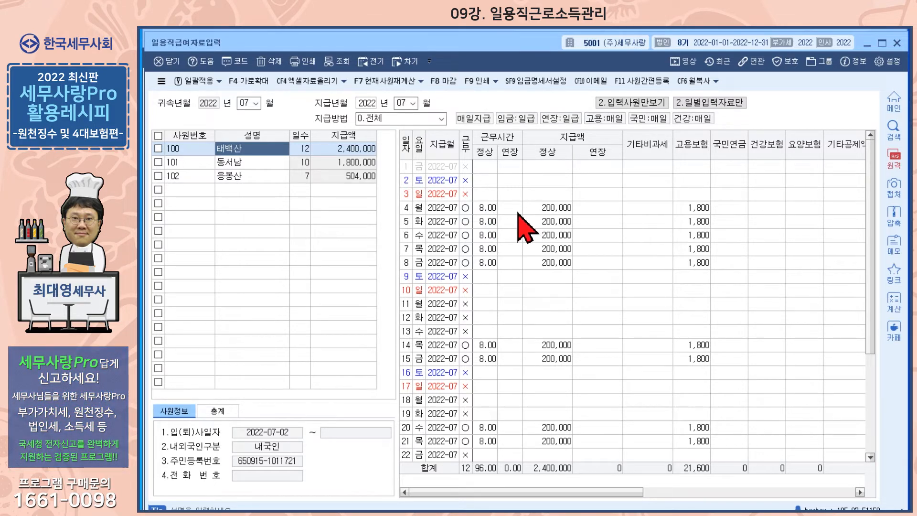
# - Mark July 2 as worked with 8 regular hours for the first worker, checking the wage settings in 일용직사원등록
pyautogui.click(465, 180)
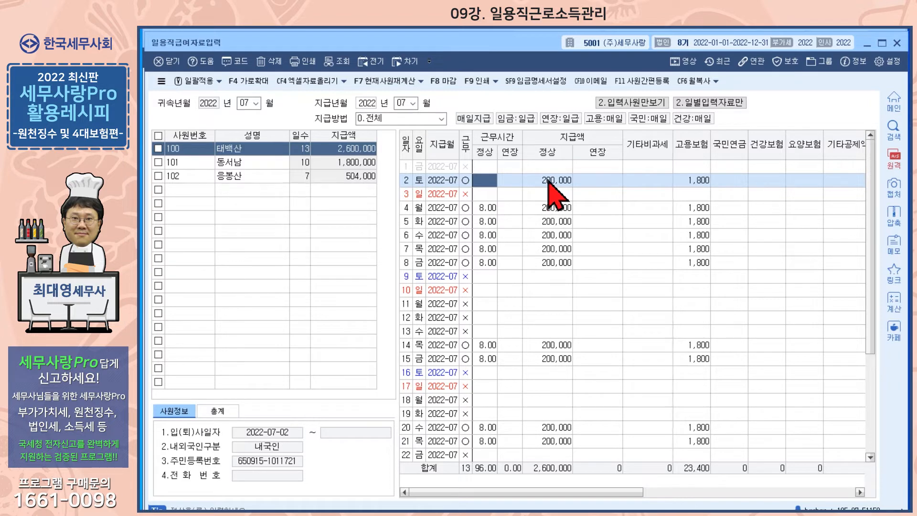
pyautogui.click(333, 514)
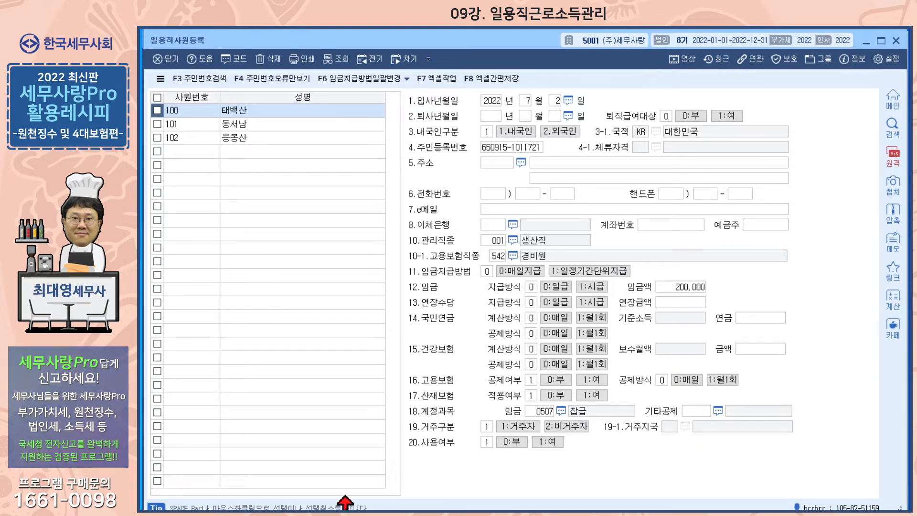
pyautogui.click(343, 511)
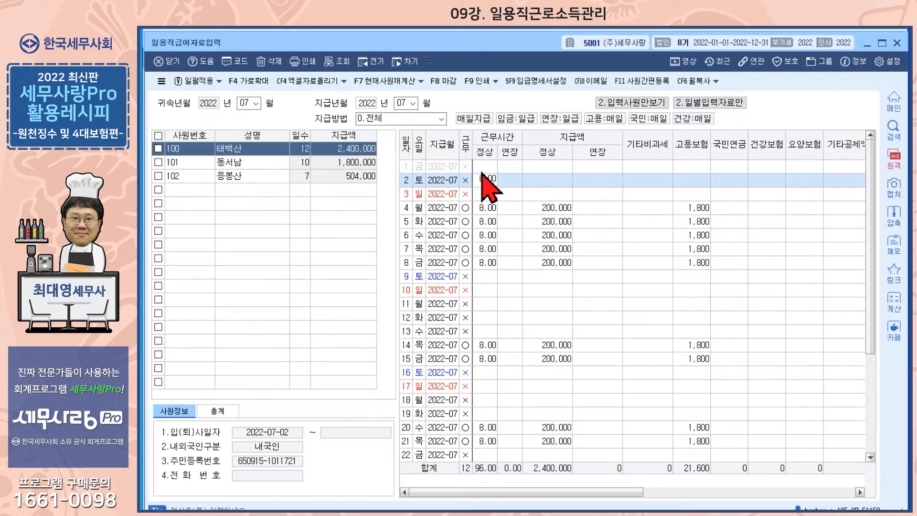
pyautogui.press('Return')
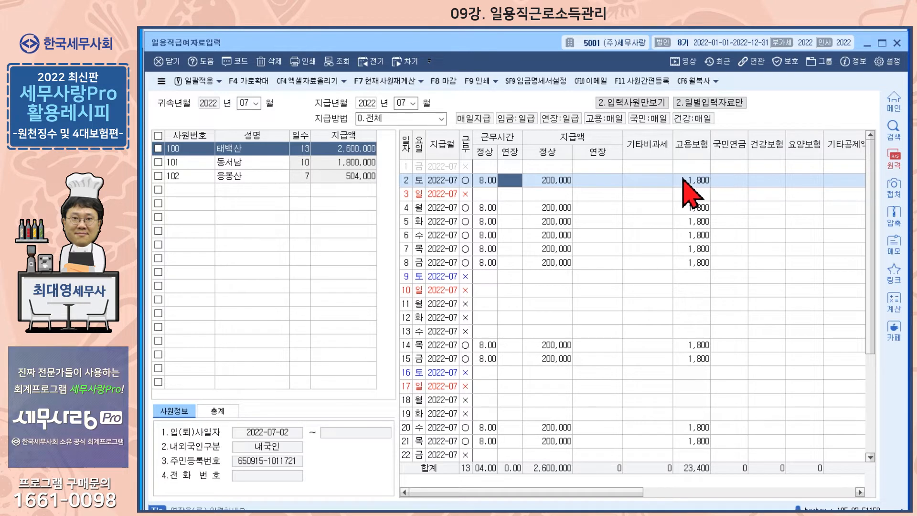
# - Enter 8 regular hours for the first worker on July 3, and clear the work marks on July 2 and 3
pyautogui.click(483, 180)
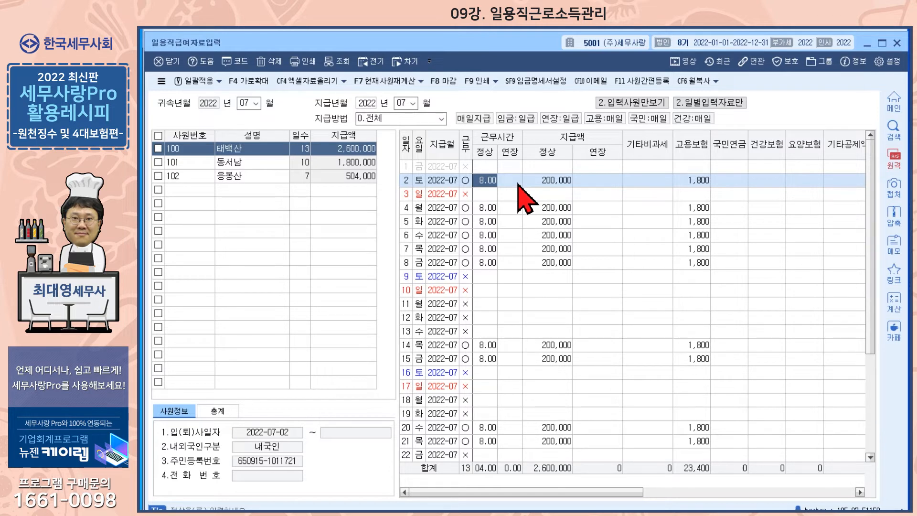
pyautogui.press('Up')
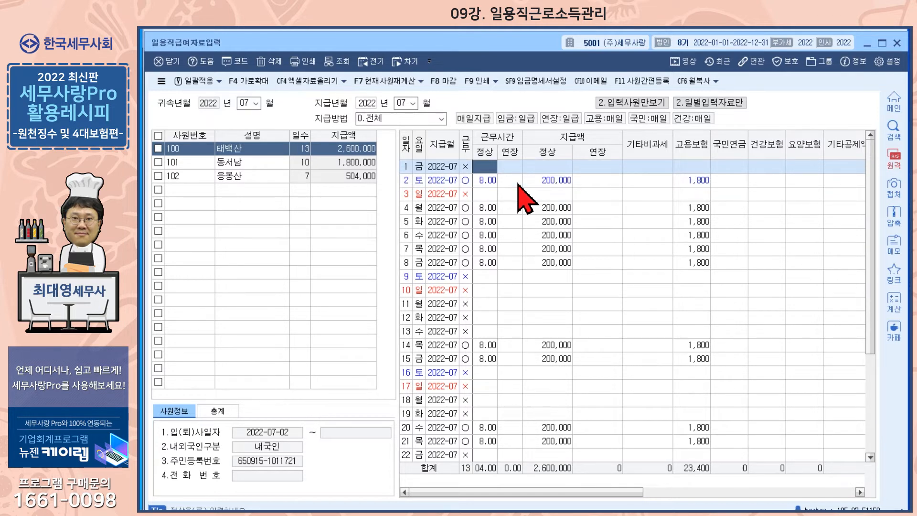
pyautogui.click(491, 196)
pyautogui.write('8')
pyautogui.press('Return')
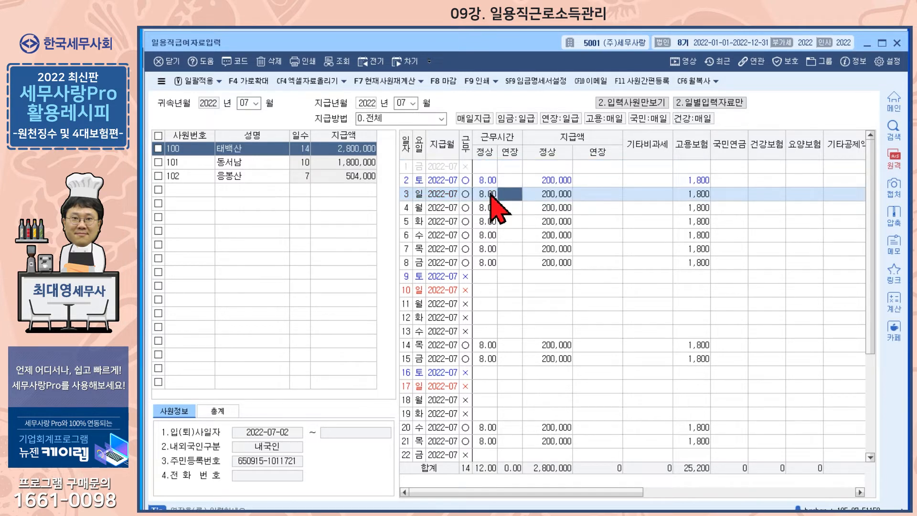
pyautogui.click(465, 180)
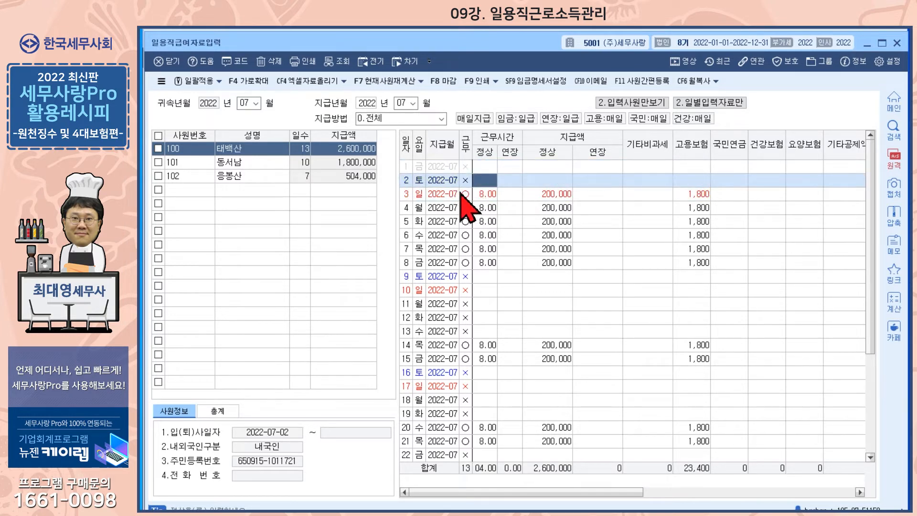
pyautogui.click(464, 194)
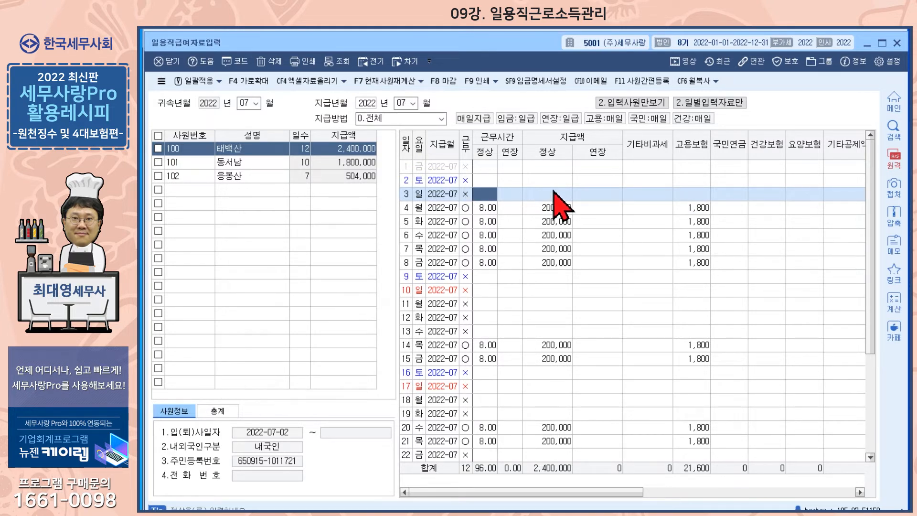
# - Leave the daily wage entry and open the work details confirmation report (근로내용확인신고서) under social insurance management (사회보험관리)
pyautogui.press('Escape')
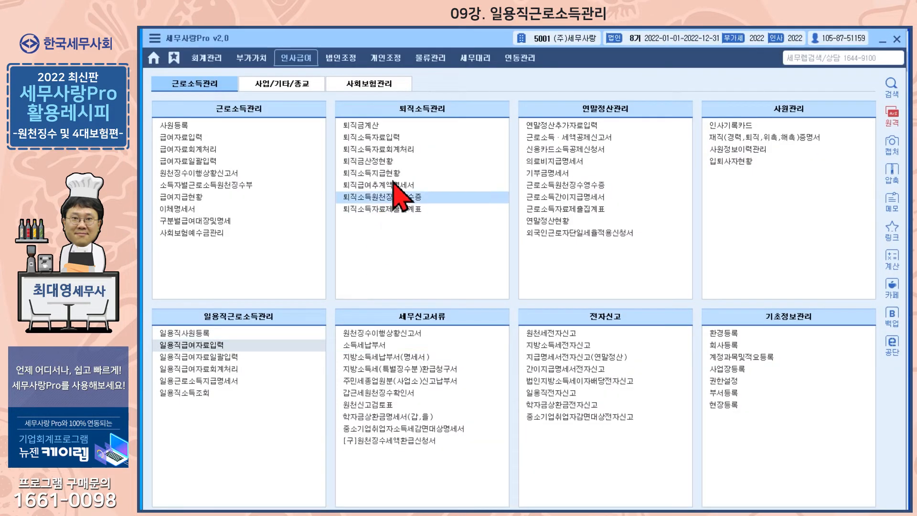
pyautogui.hotkey('alt', 'Tab')
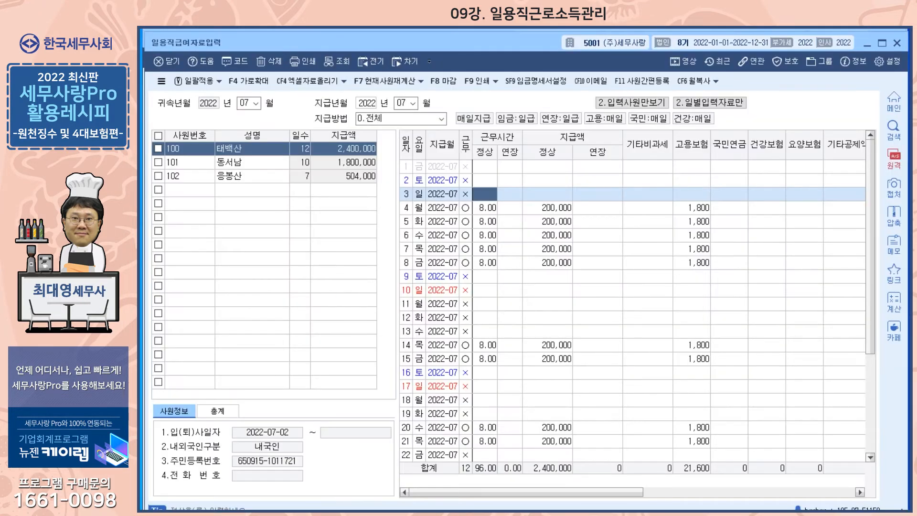
pyautogui.press('Escape')
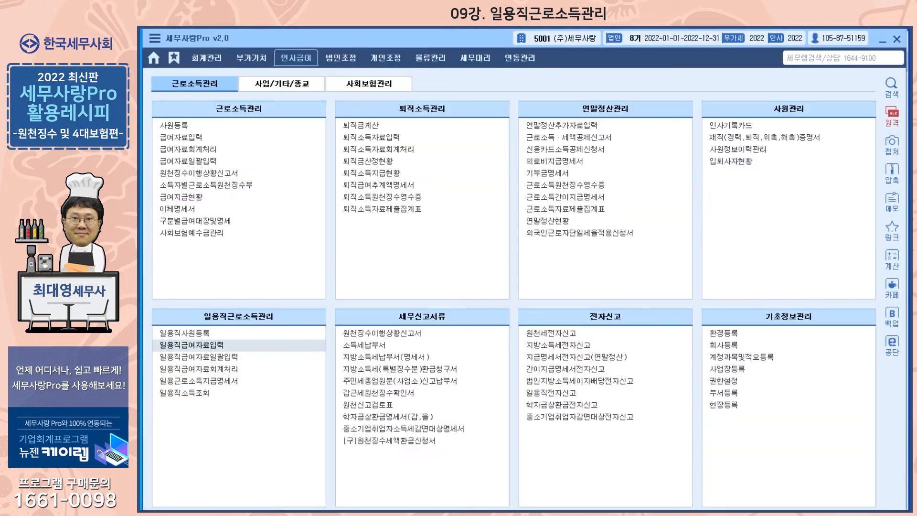
pyautogui.click(362, 85)
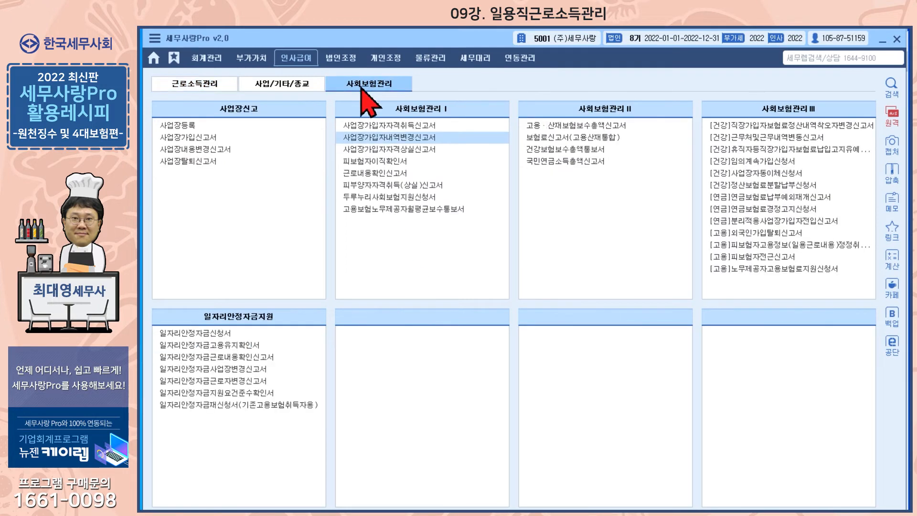
pyautogui.click(380, 173)
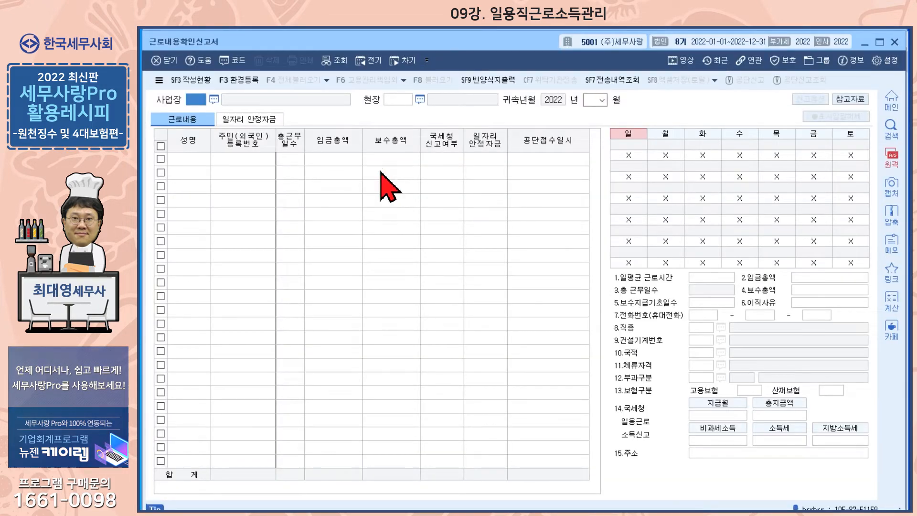
# - Load the July 2022 work details confirmation report for workplace 10, (주)세무사랑, and select the first worker's average daily working hours
pyautogui.press('Return')
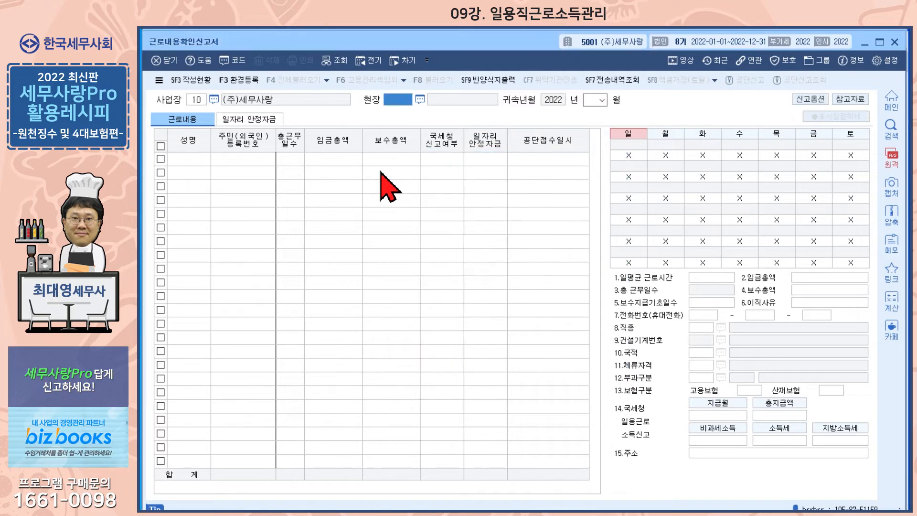
pyautogui.press('Return')
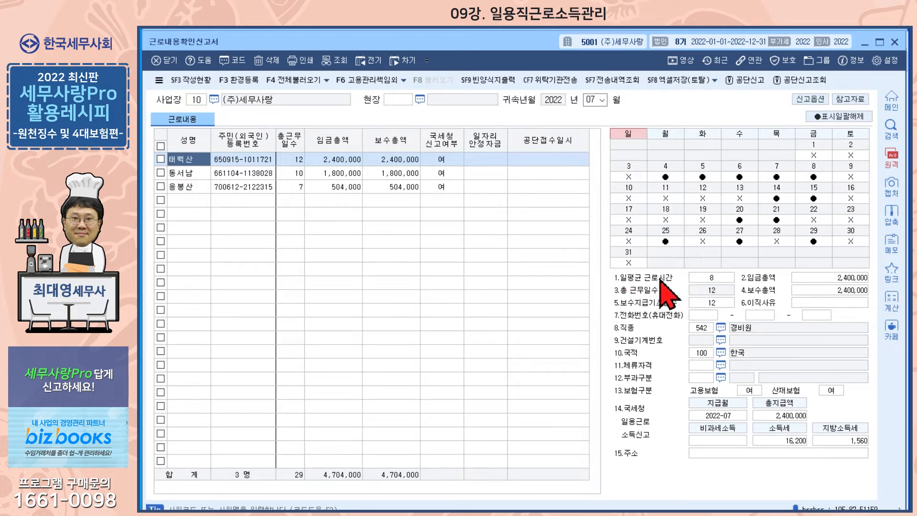
pyautogui.click(711, 277)
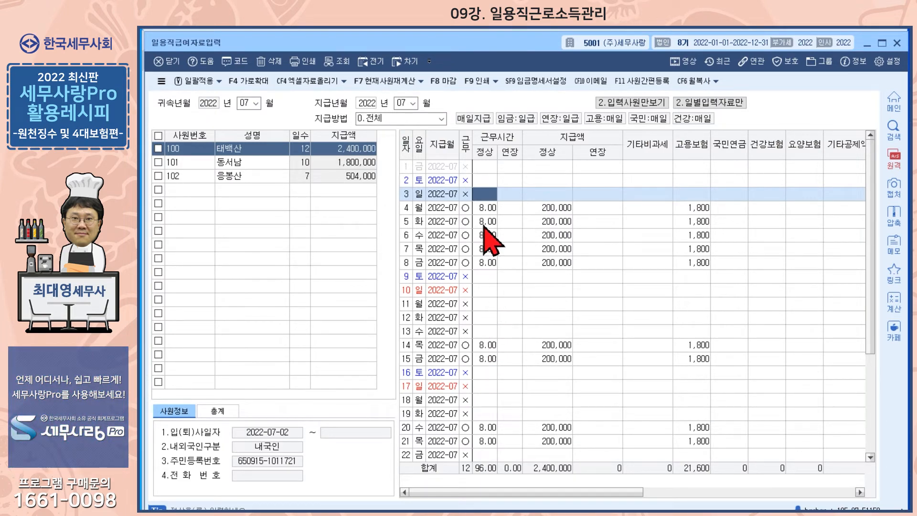
# - Try 30 regular hours for the first worker on July 4 in 일용직급여자료입력 and compare with the work details report
pyautogui.click(483, 209)
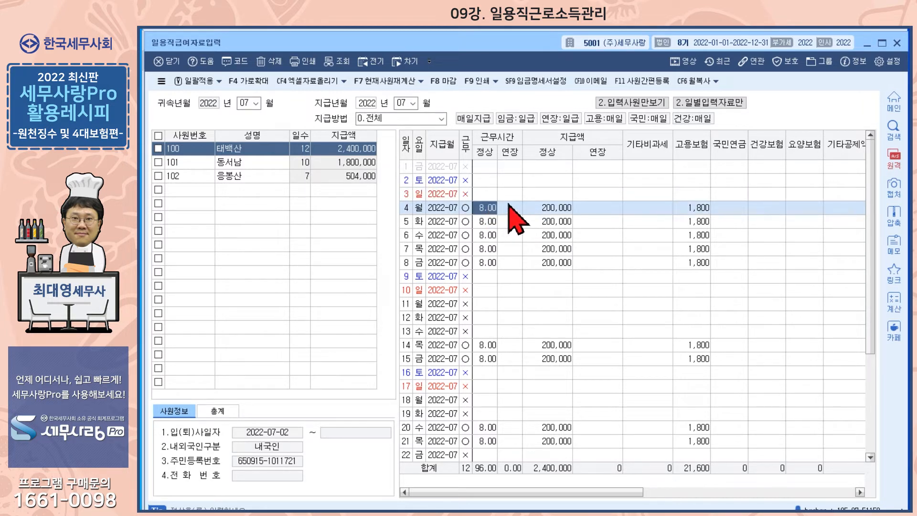
pyautogui.press('Return')
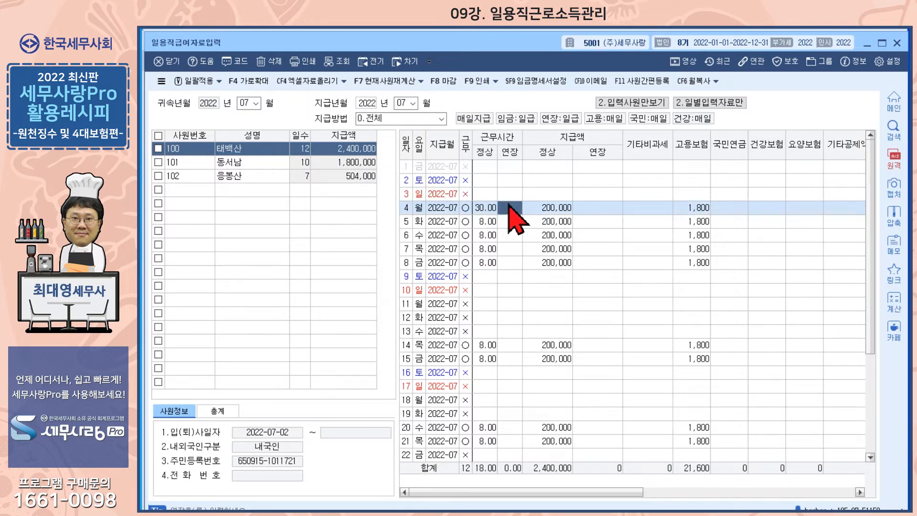
pyautogui.click(383, 513)
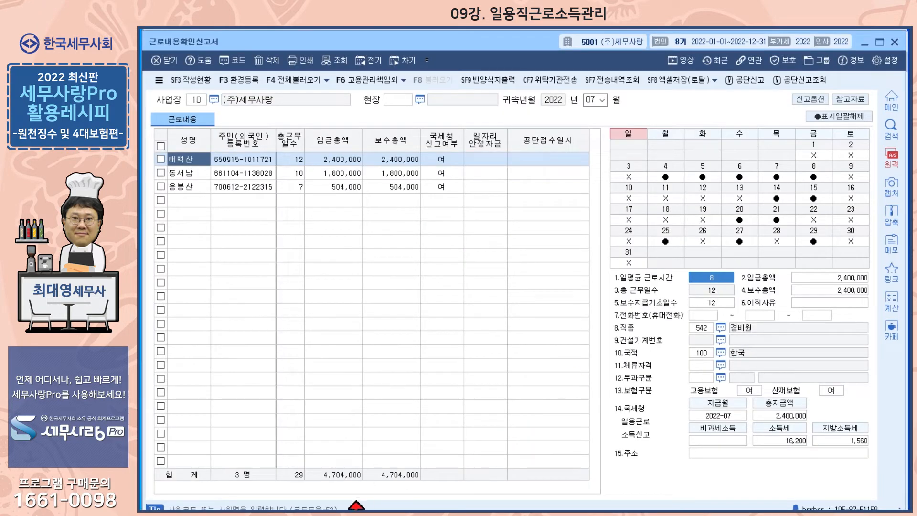
pyautogui.click(352, 513)
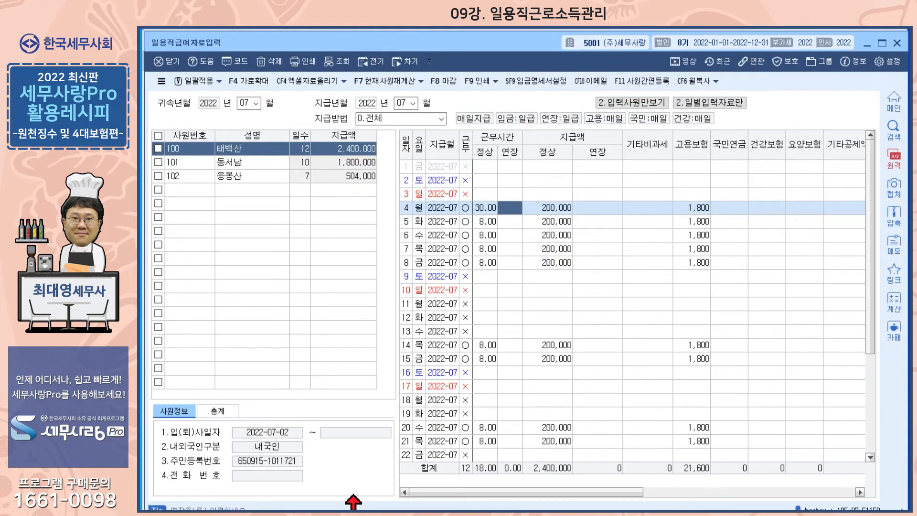
# - Set the first worker's regular hours on July 4 back to 8
pyautogui.click(484, 207)
pyautogui.write('8')
pyautogui.press('Return')
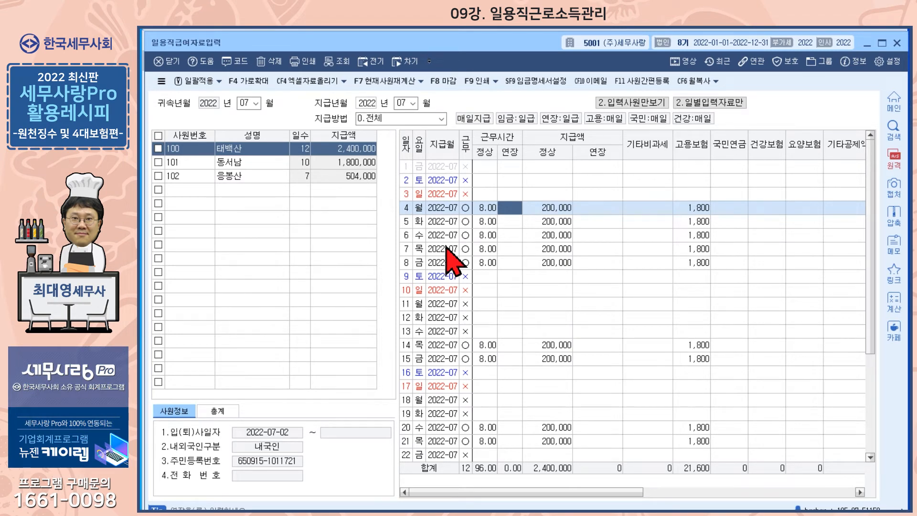
# - Compare the work details report with the first worker's insurance and tax deduction columns in the daily wage entry
pyautogui.click(222, 512)
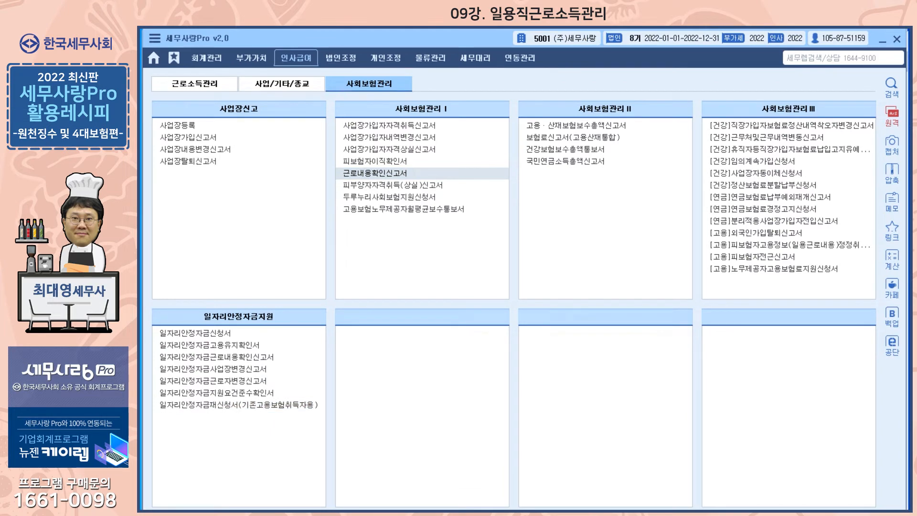
pyautogui.click(305, 513)
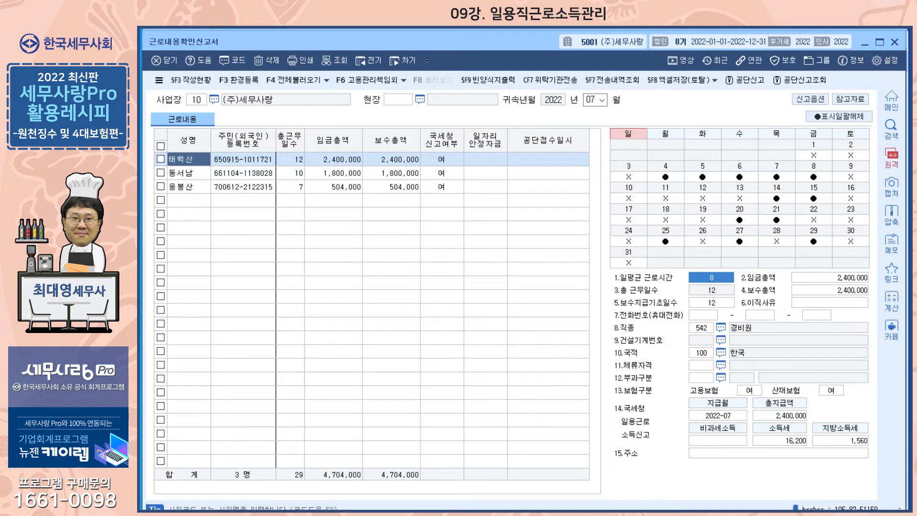
pyautogui.click(325, 513)
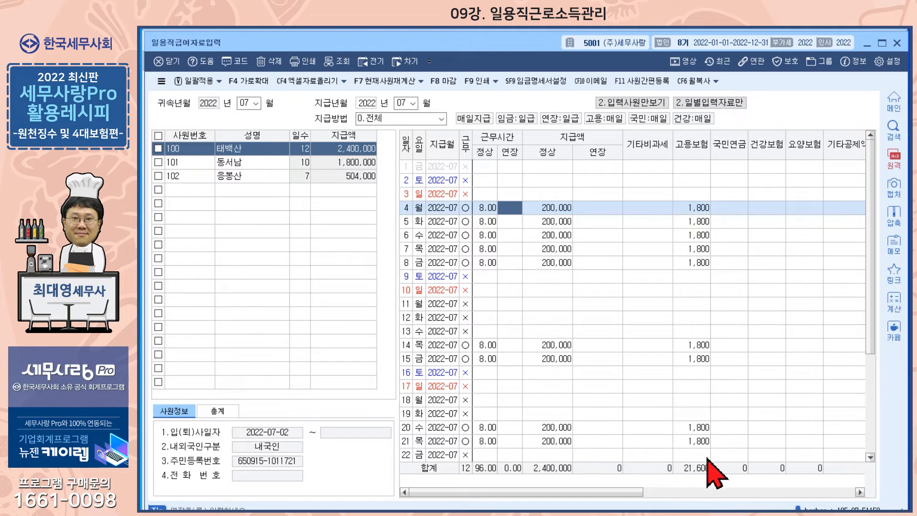
pyautogui.moveTo(619, 492); pyautogui.dragTo(816, 499)
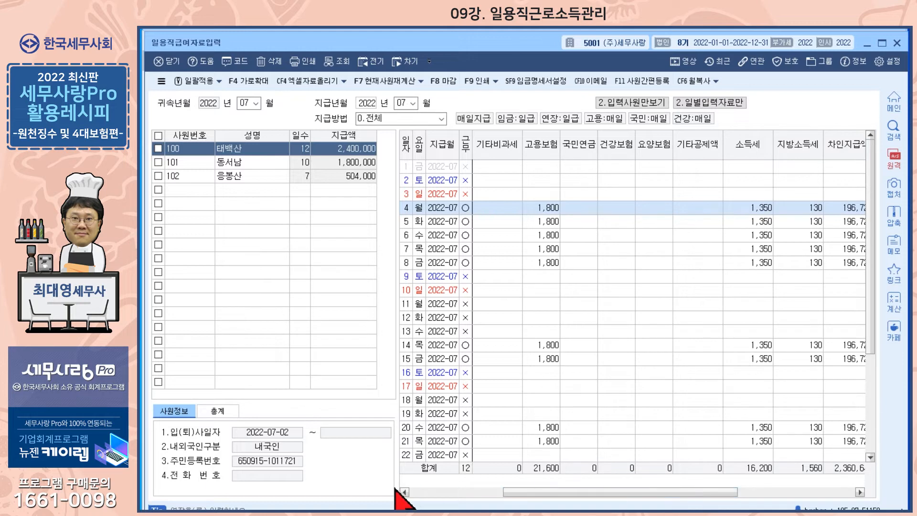
# - Open the daily worker income payment statement (일용근로소득지급명세서) from earned income management (근로소득관리)
pyautogui.press('Escape')
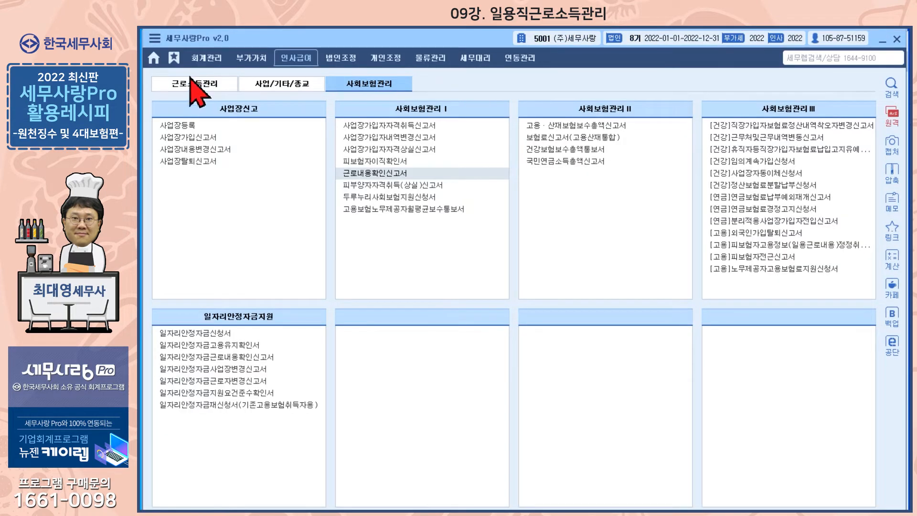
pyautogui.click(182, 84)
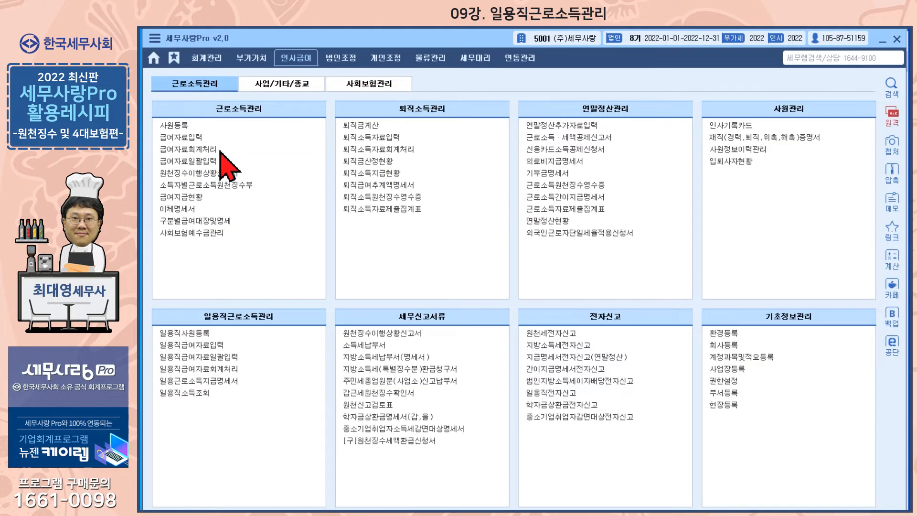
pyautogui.click(206, 380)
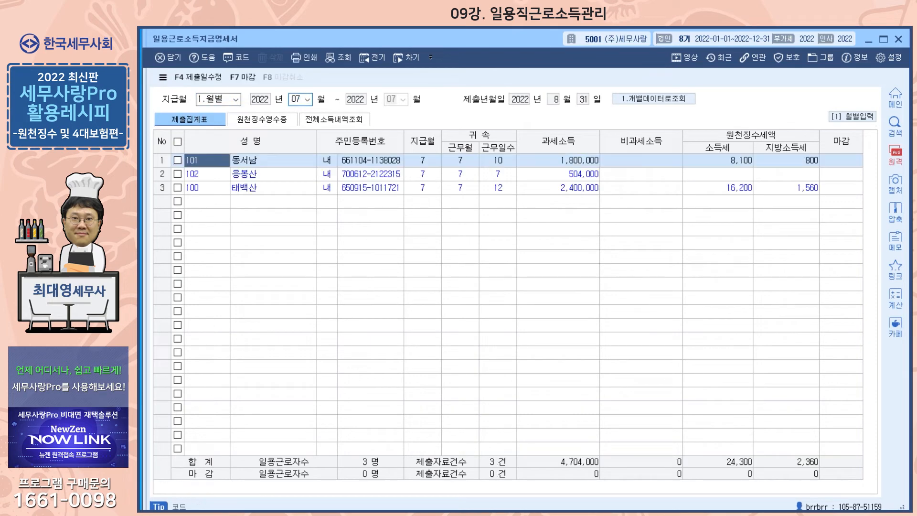
# - Open the print preview of the payment statement's submission summary and examine the monthly withholding totals and per-worker payment details
pyautogui.click(310, 58)
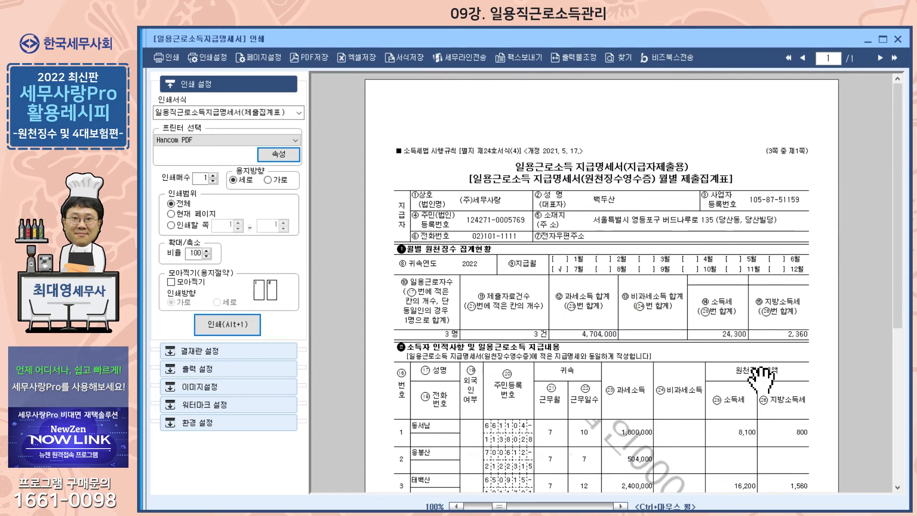
pyautogui.moveTo(761, 377); pyautogui.dragTo(760, 320)
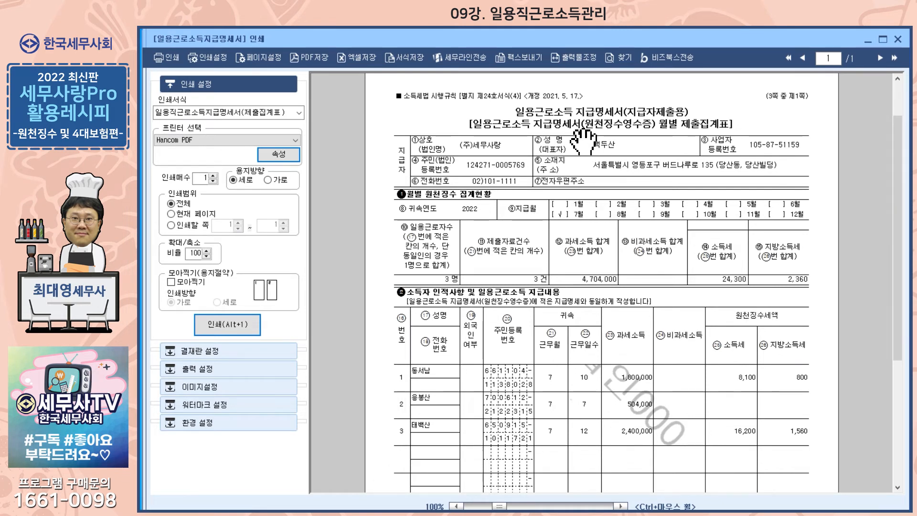
pyautogui.scroll(-1, 604, 229)
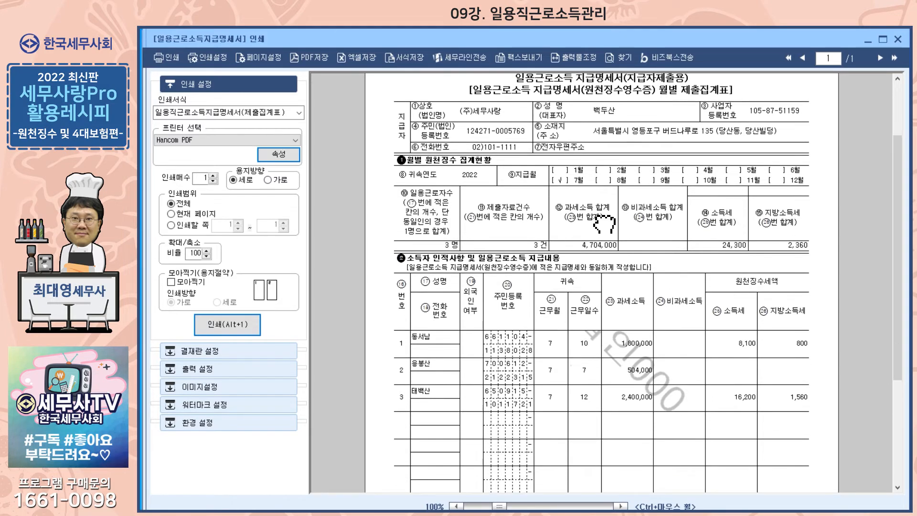
pyautogui.scroll(-6, 628, 271)
pyautogui.scroll(5, 632, 172)
pyautogui.scroll(1, 644, 243)
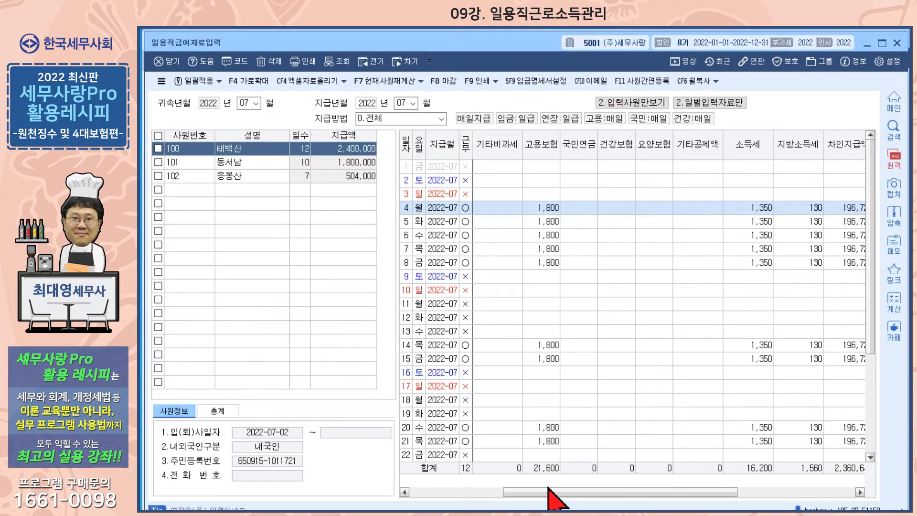
# - Review the working hours in the daily wage entry, then open 일용직급여자료일괄입력, read its input-method notice and dismiss it
pyautogui.moveTo(513, 495); pyautogui.dragTo(421, 495)
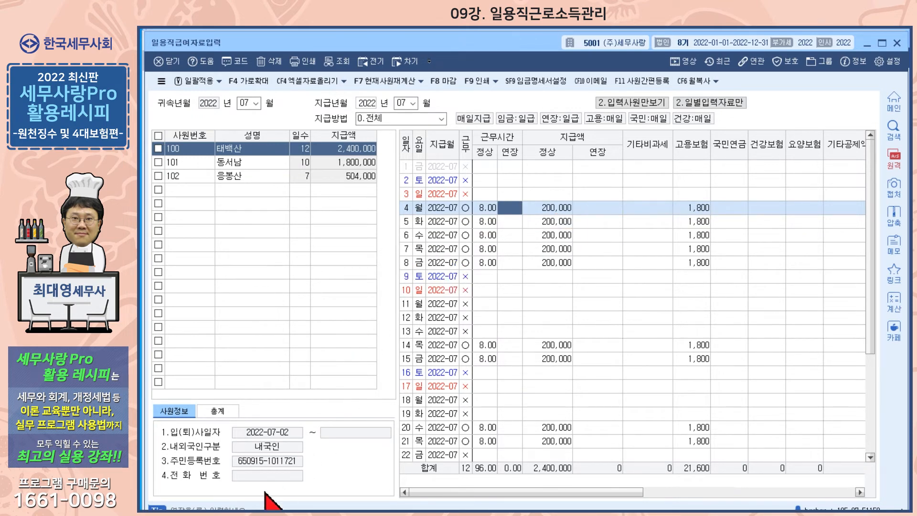
pyautogui.press('Escape')
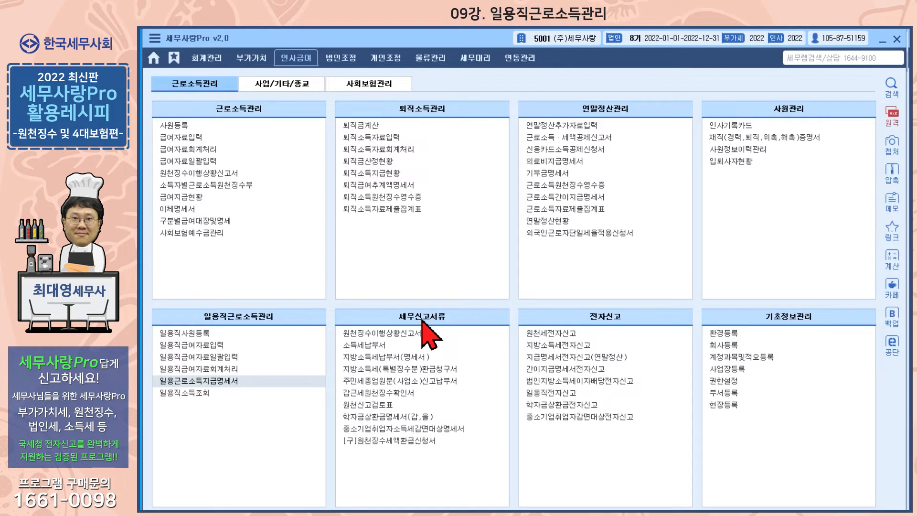
pyautogui.click(423, 322)
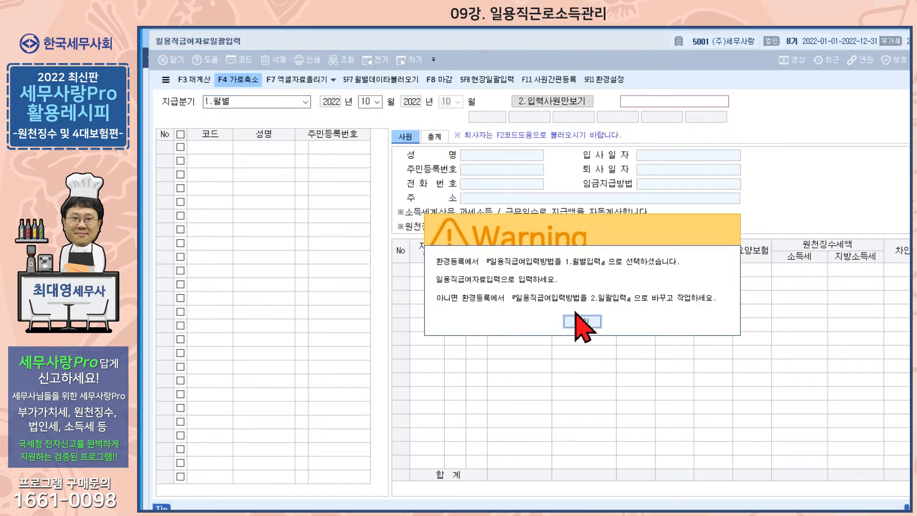
pyautogui.moveTo(566, 217); pyautogui.dragTo(292, 363)
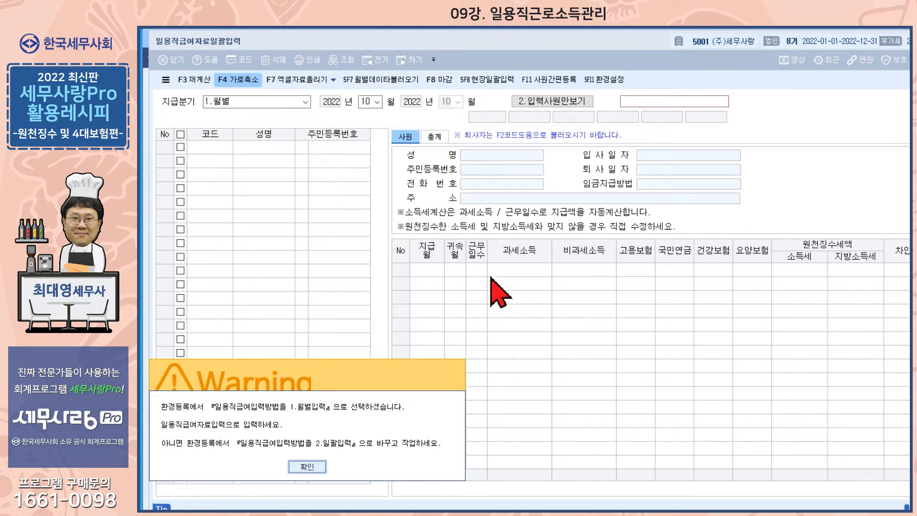
pyautogui.click(306, 467)
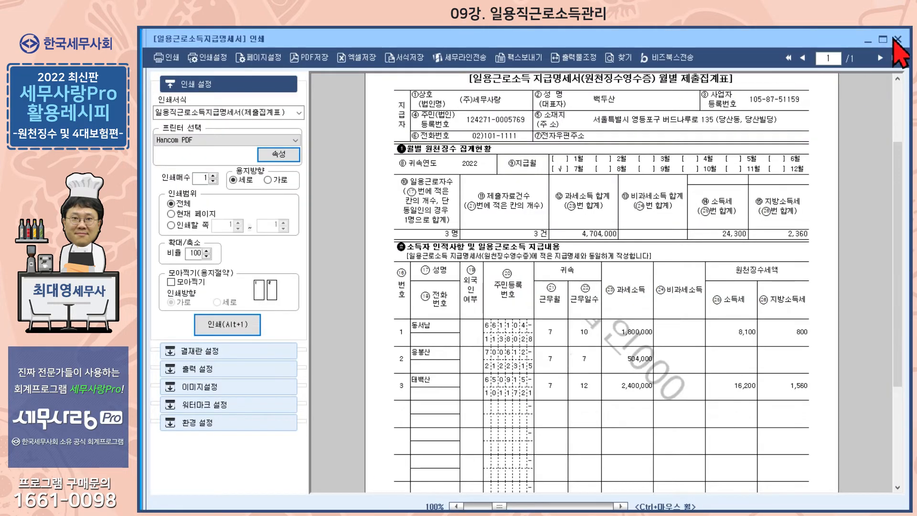
# - Close the print preview, the daily worker income payment statement and the work details confirmation report
pyautogui.click(896, 40)
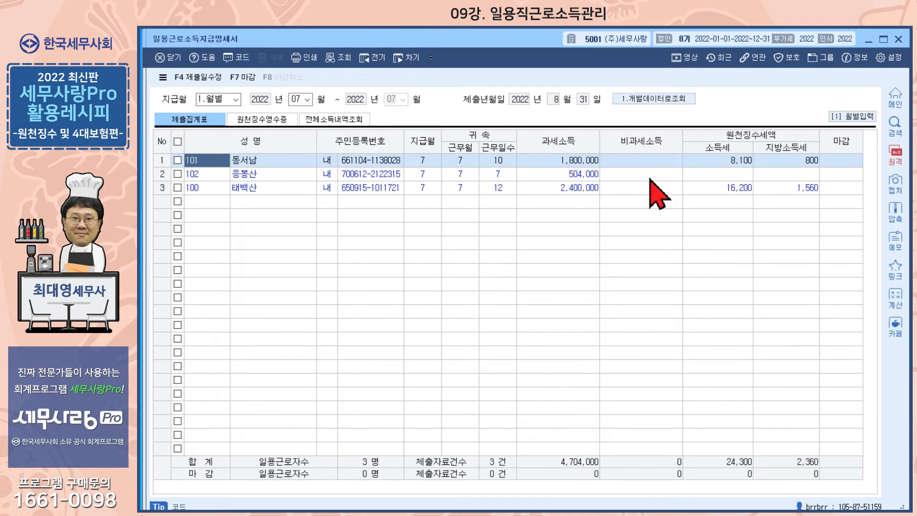
pyautogui.click(897, 39)
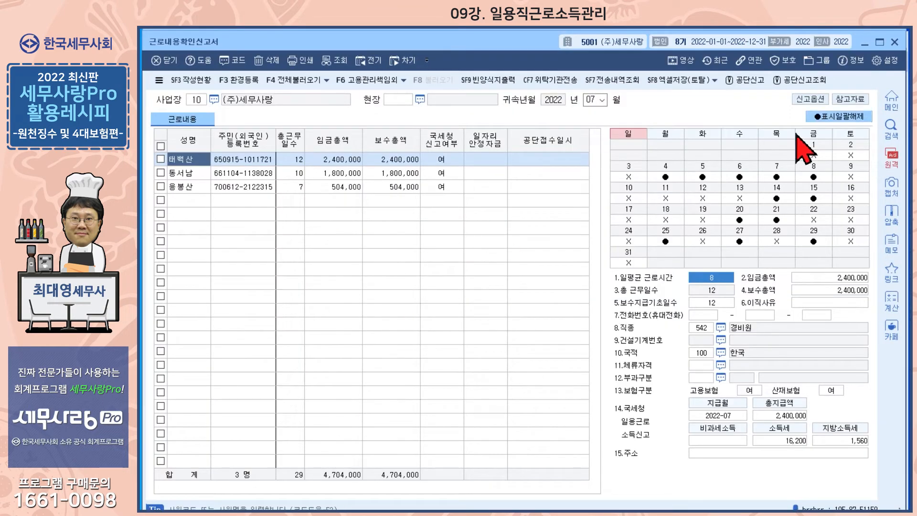
pyautogui.click(894, 42)
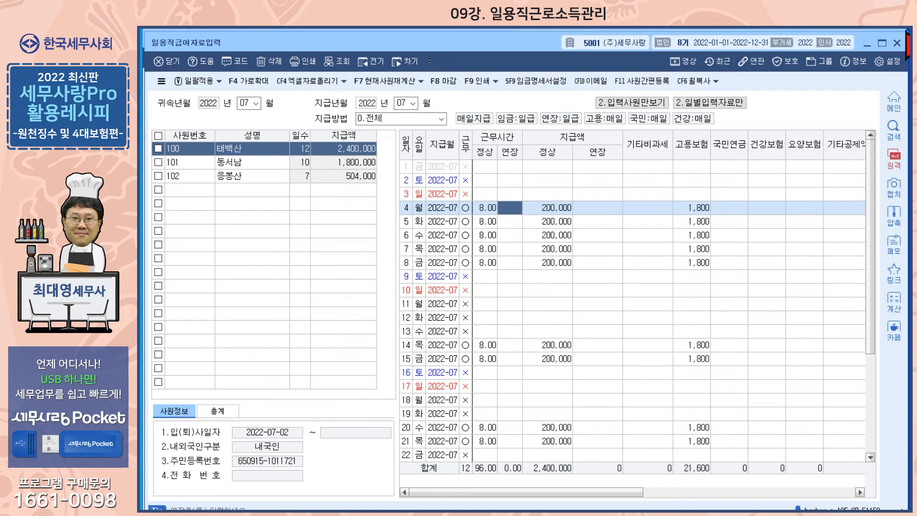
# - Load the daily wage entry for December 2022 work paid in January 2023, and mark December 5 as worked for the first worker
pyautogui.click(243, 103)
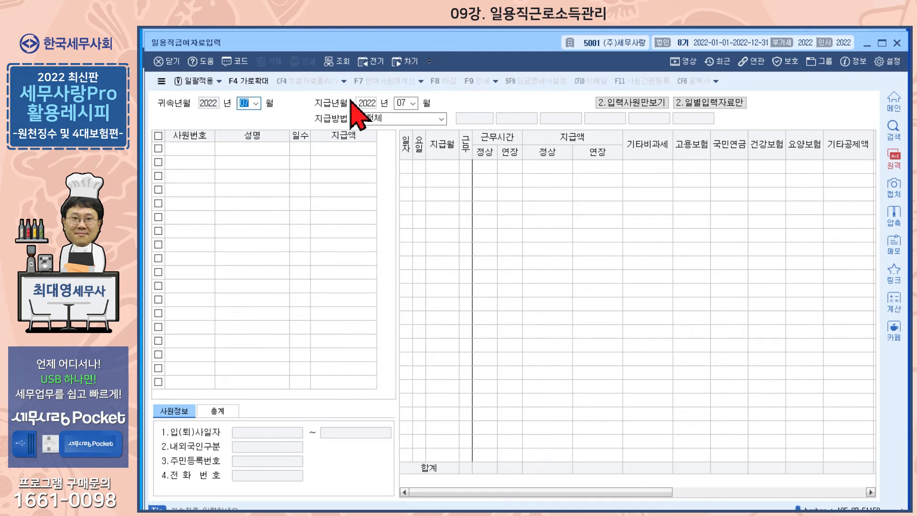
pyautogui.write('12')
pyautogui.press('Return')
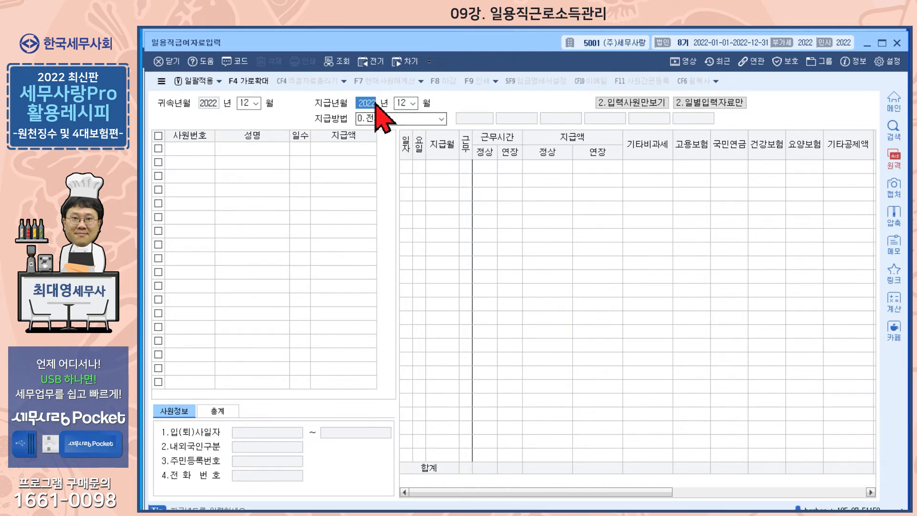
pyautogui.write('2023')
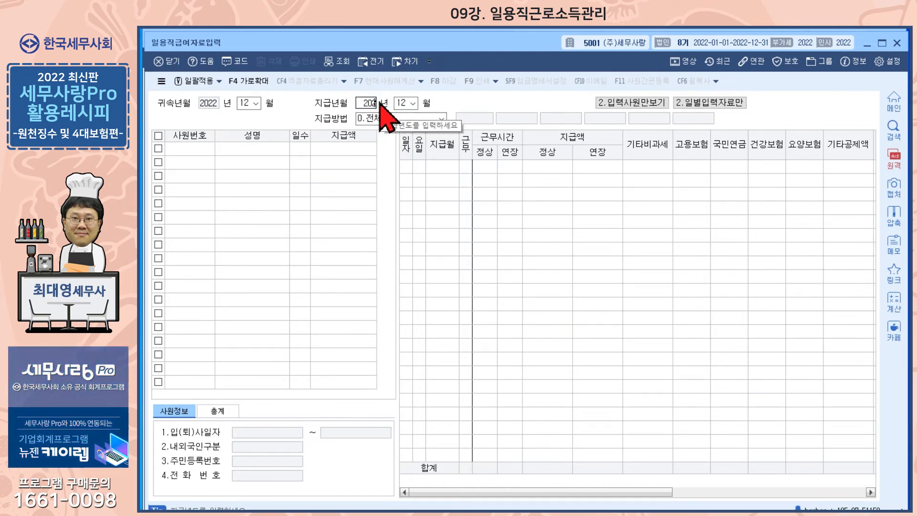
pyautogui.press('Return')
pyautogui.press('Return')
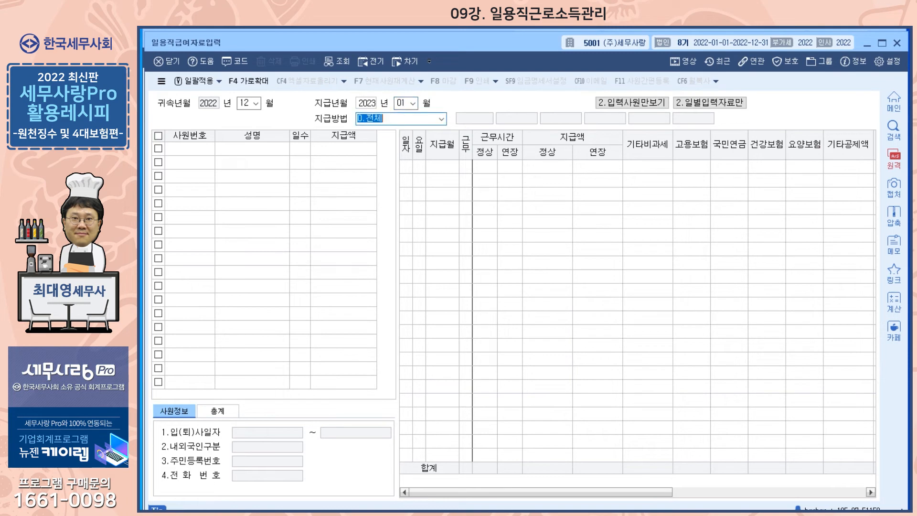
pyautogui.press('Return')
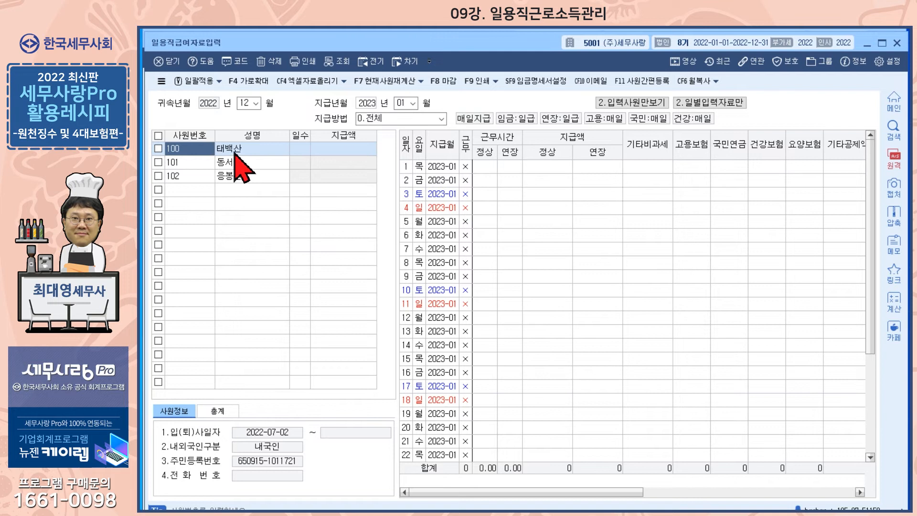
pyautogui.click(464, 221)
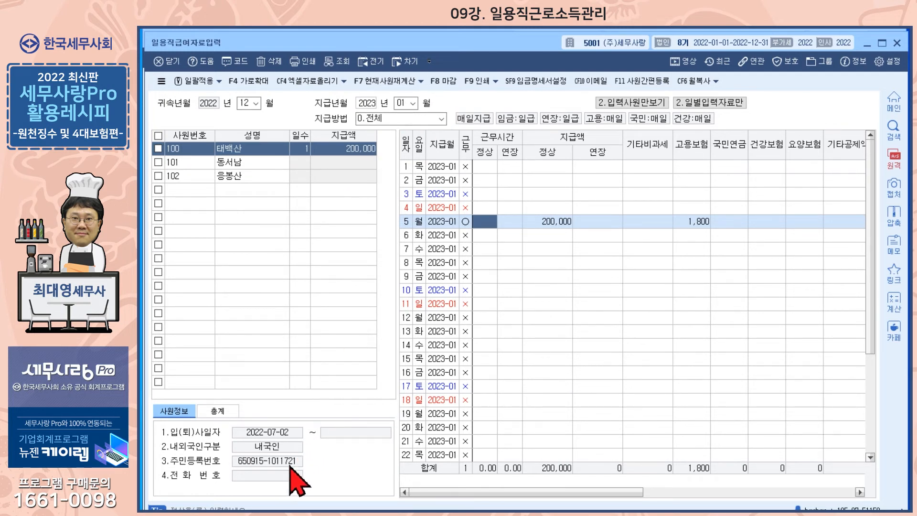
# - Return to the main menu and choose the daily worker income payment statement (일용근로소득지급명세서)
pyautogui.click(286, 512)
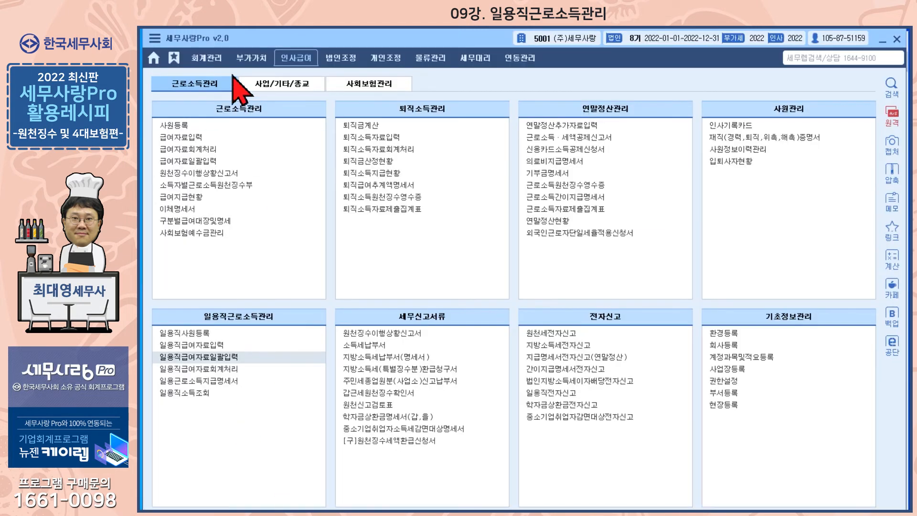
pyautogui.click(211, 380)
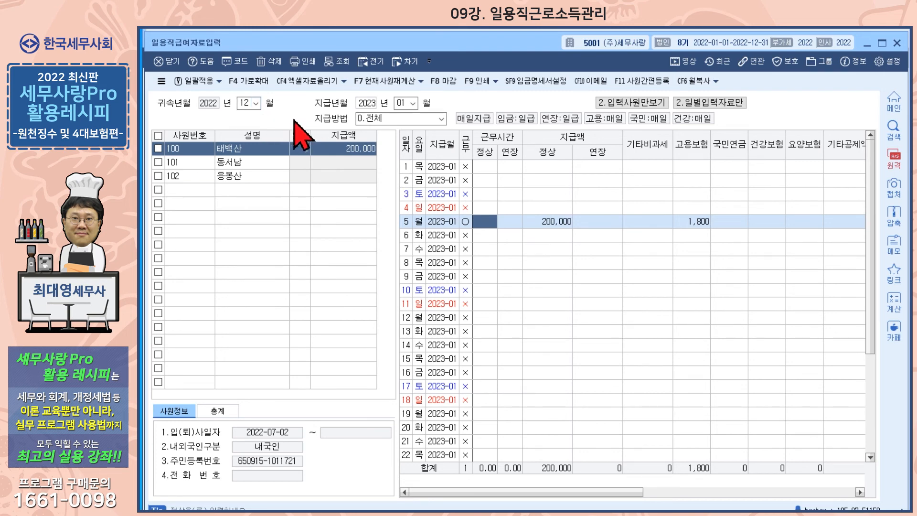
# - Compare the December 2022 daily worker income payment statement with the daily wage entry, ending back in the wage entry
pyautogui.click(372, 513)
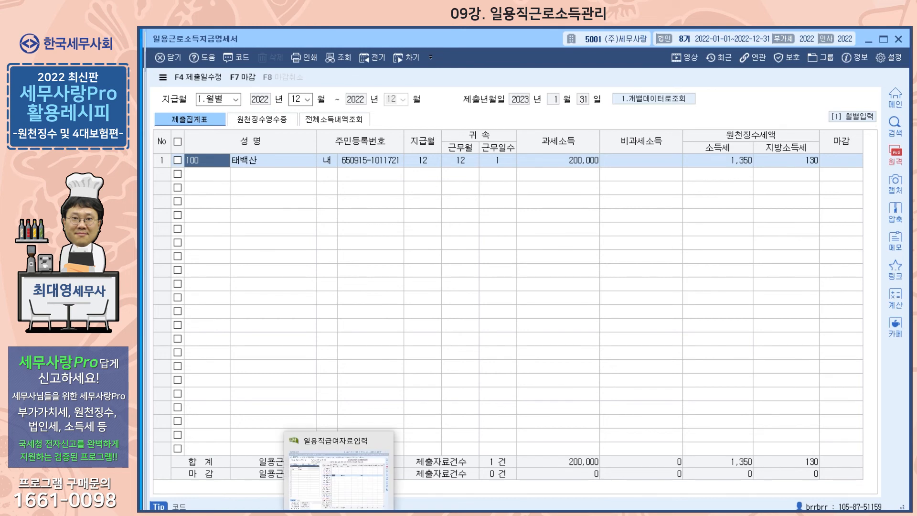
pyautogui.click(340, 514)
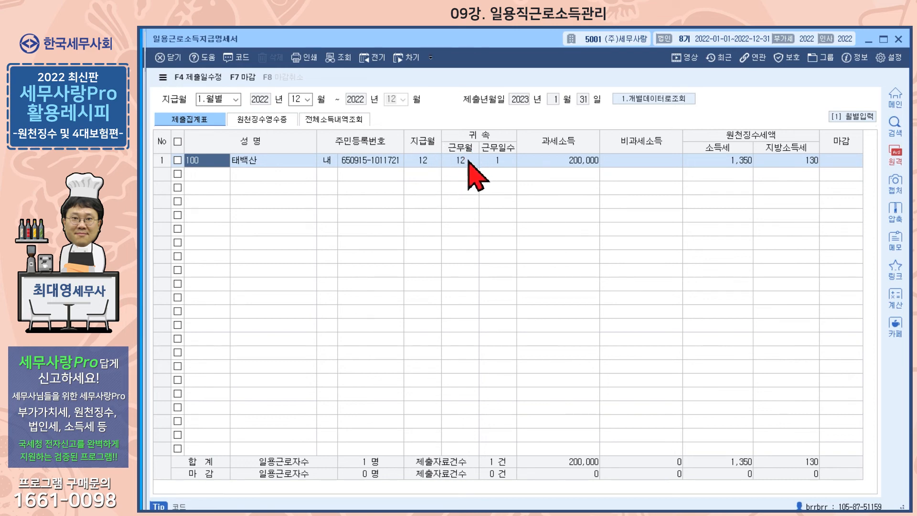
pyautogui.click(354, 513)
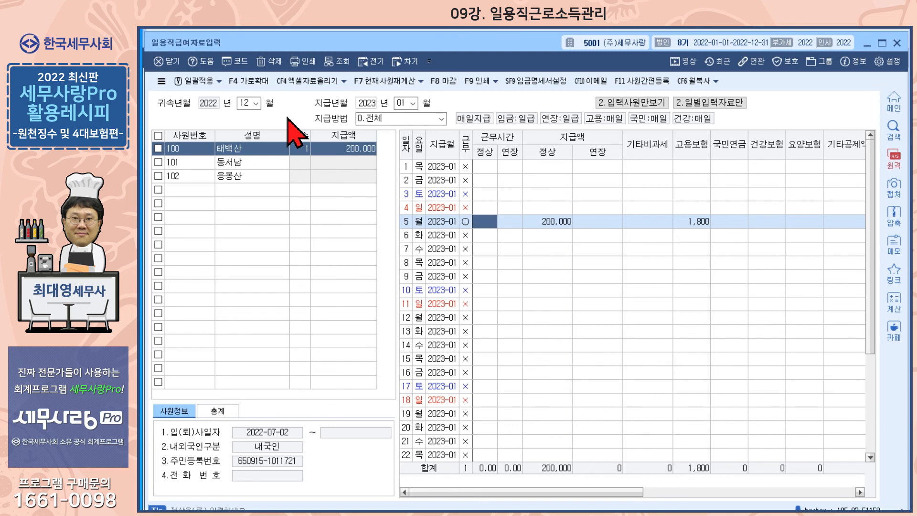
# - Set the payment month of the daily wage entry to December 2022 and load the list for all payment methods (0.전체)
pyautogui.click(366, 103)
pyautogui.press('BackSpace')
pyautogui.write('2022')
pyautogui.press('Return')
pyautogui.write('12')
pyautogui.press('Return')
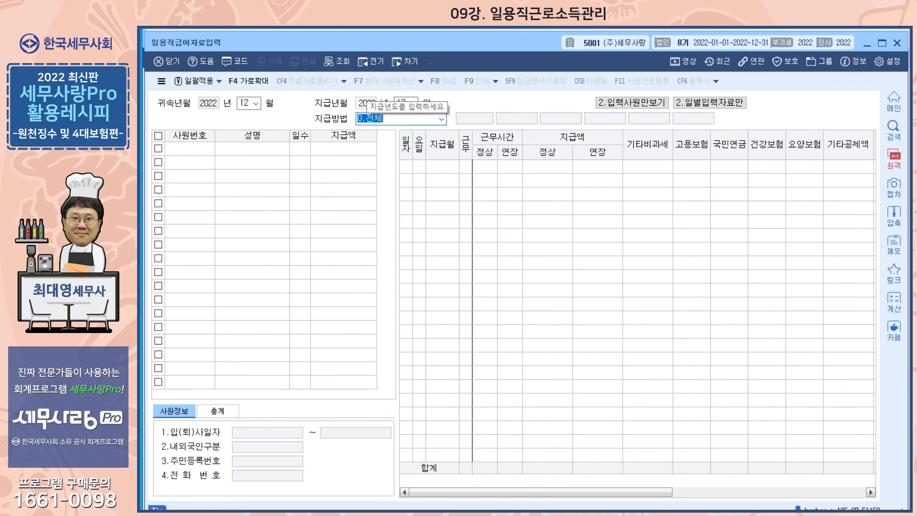
pyautogui.press('Return')
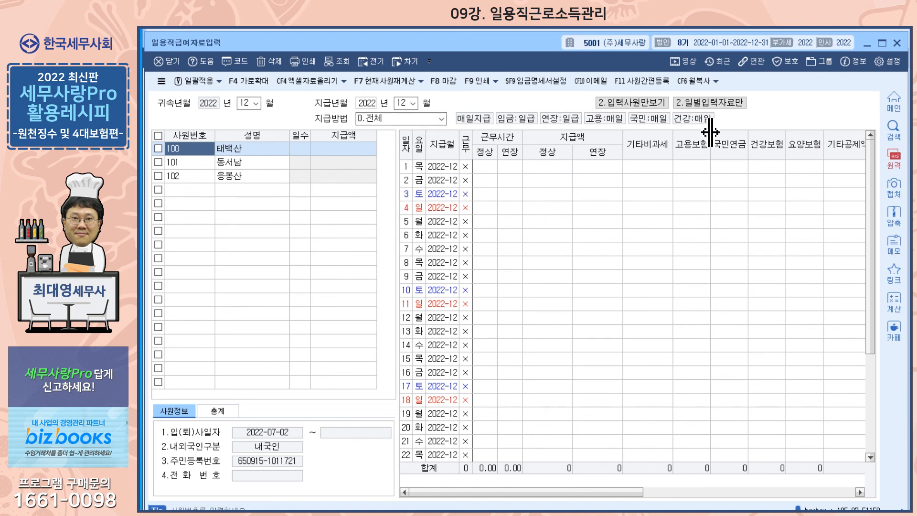
# - Close the wage entry and income payment statement, then open the monthly details (월별명세) in the daily worker income inquiry (일용직소득조회)
pyautogui.click(897, 44)
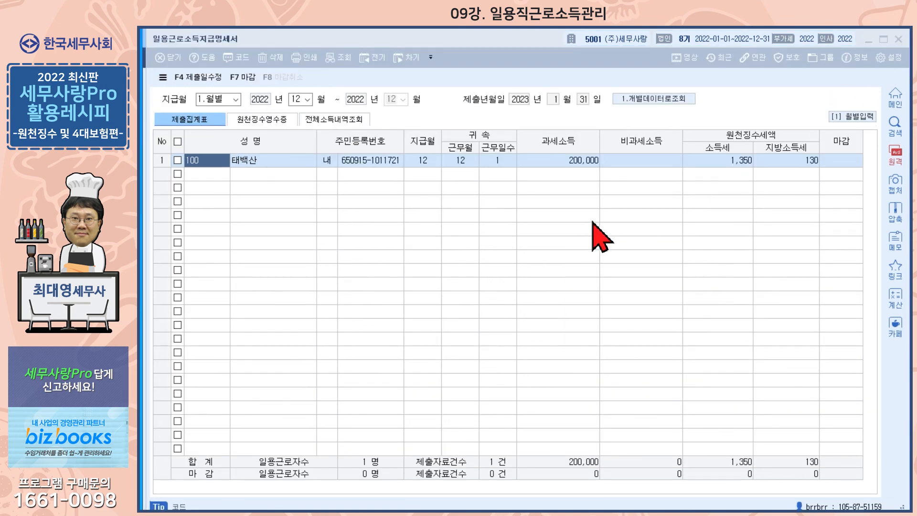
pyautogui.click(896, 42)
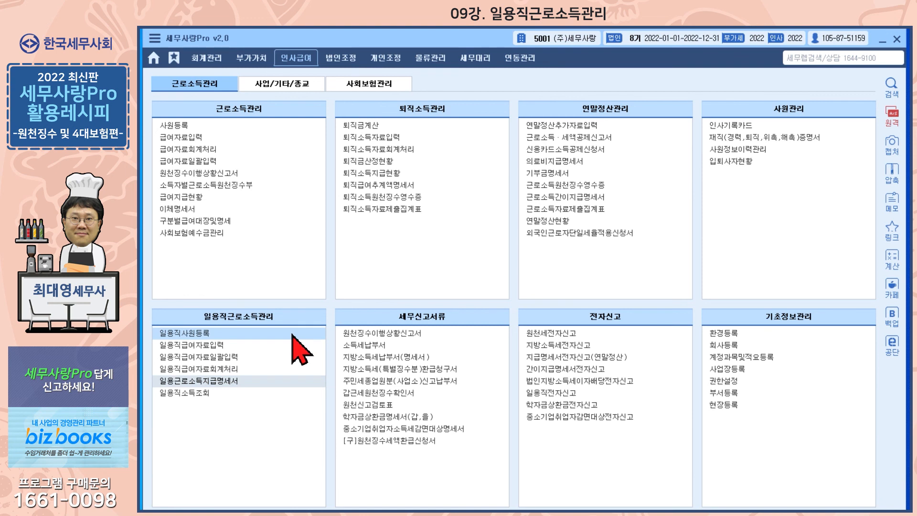
pyautogui.click(193, 396)
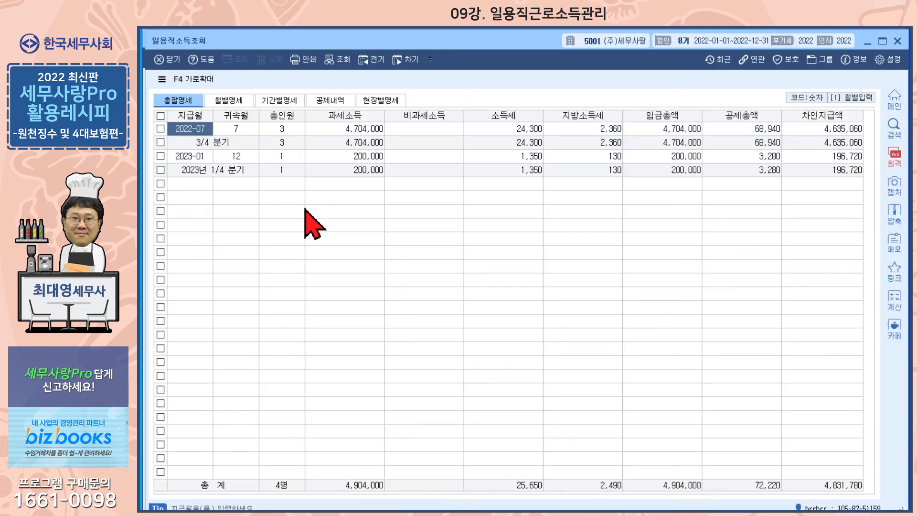
pyautogui.click(224, 101)
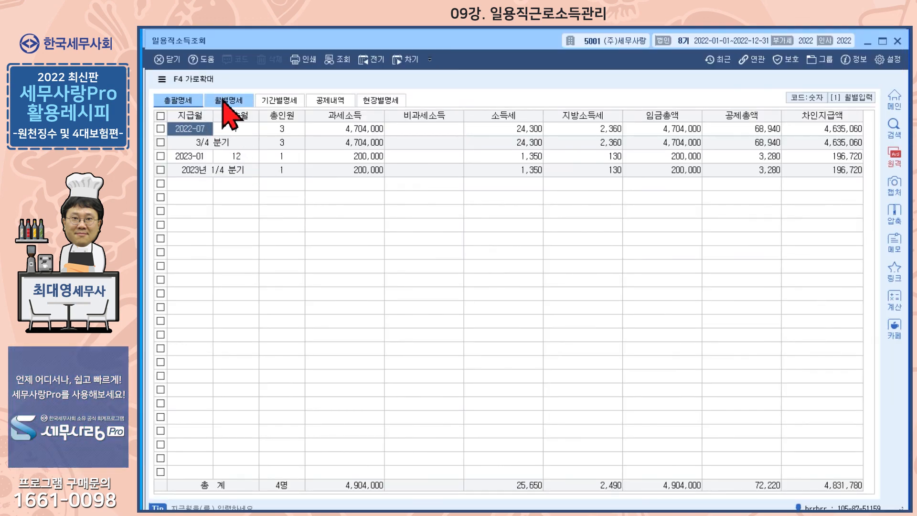